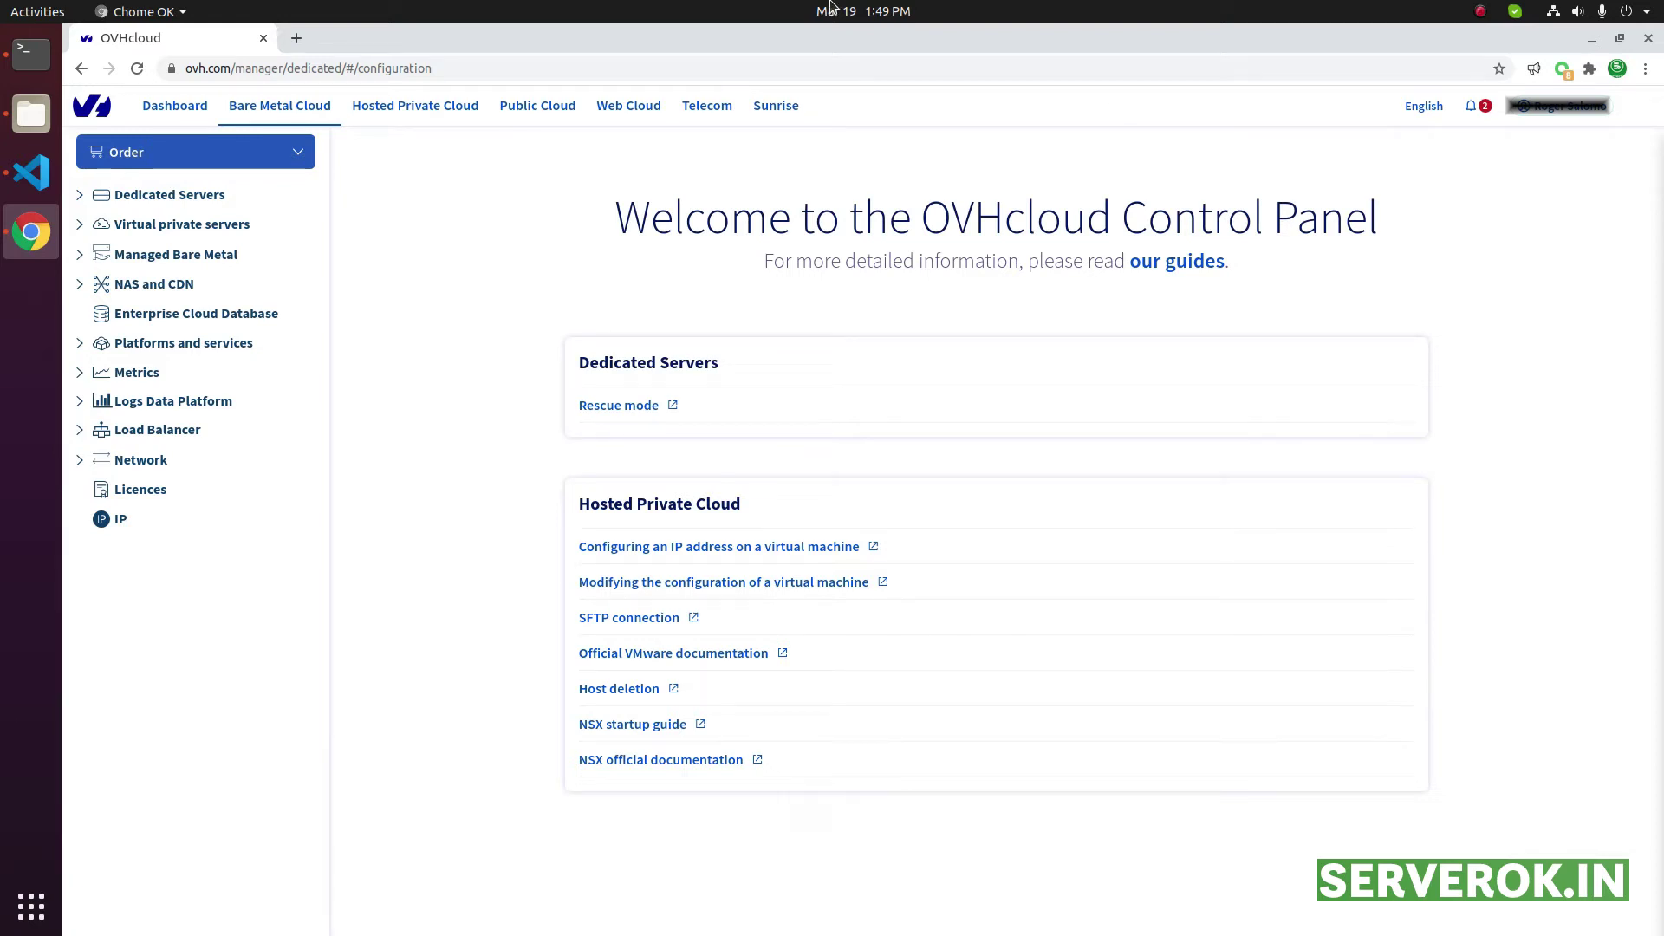
Step: Show all dedicated servers on the account and point out the ns522466 server row
click(104, 194)
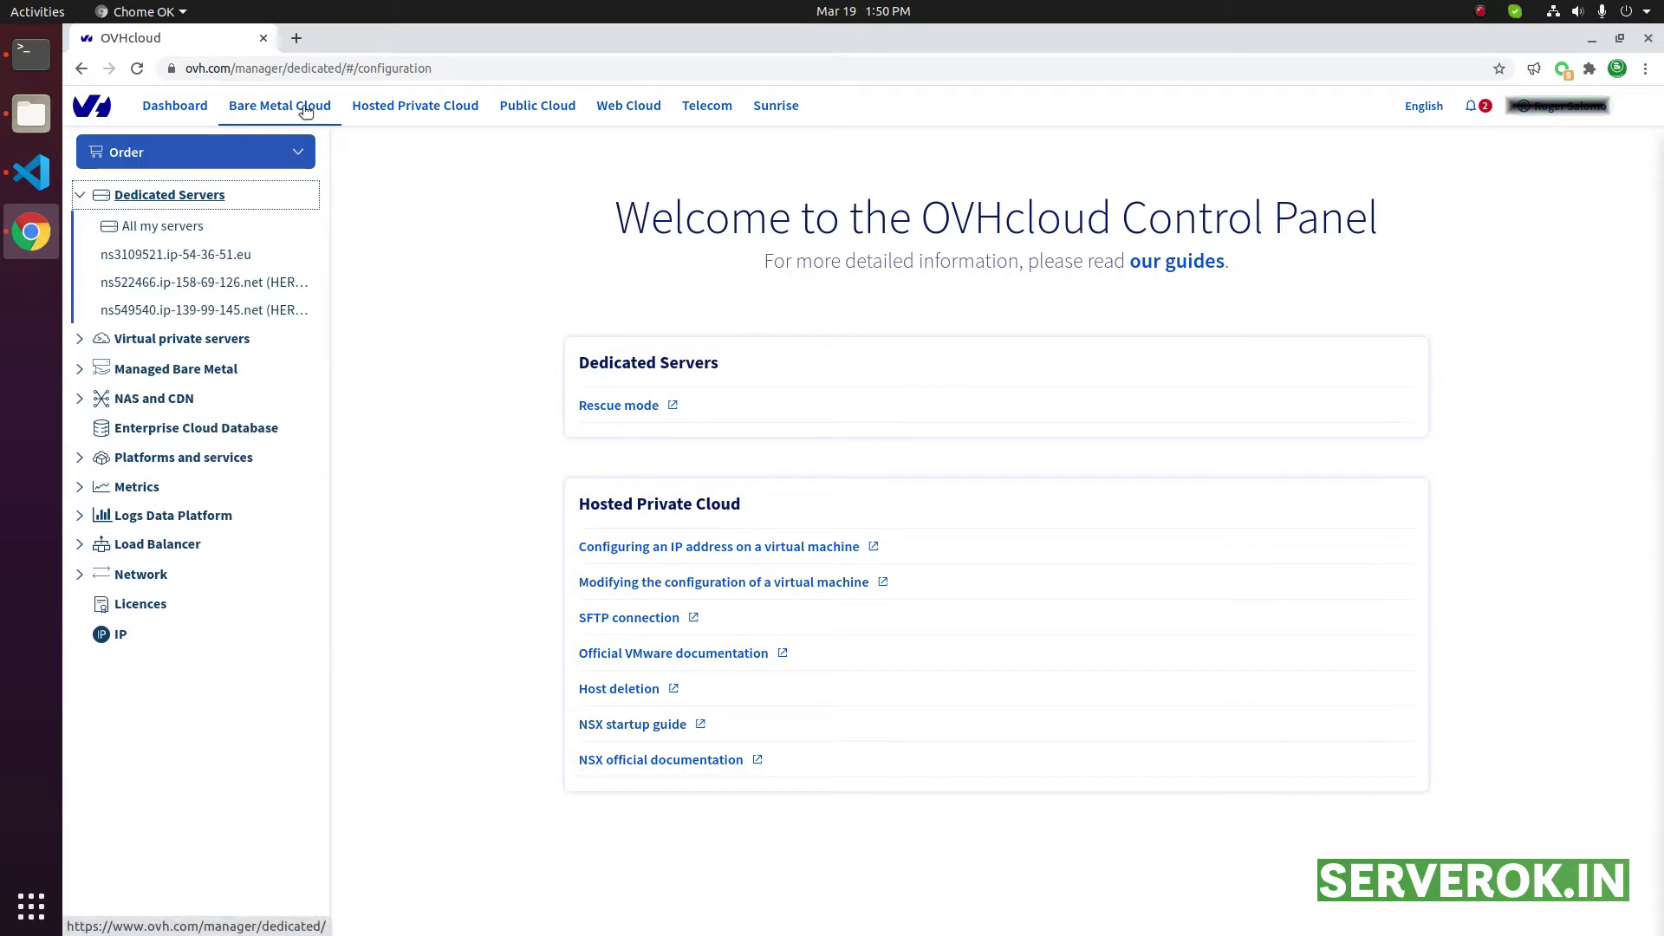
click(153, 232)
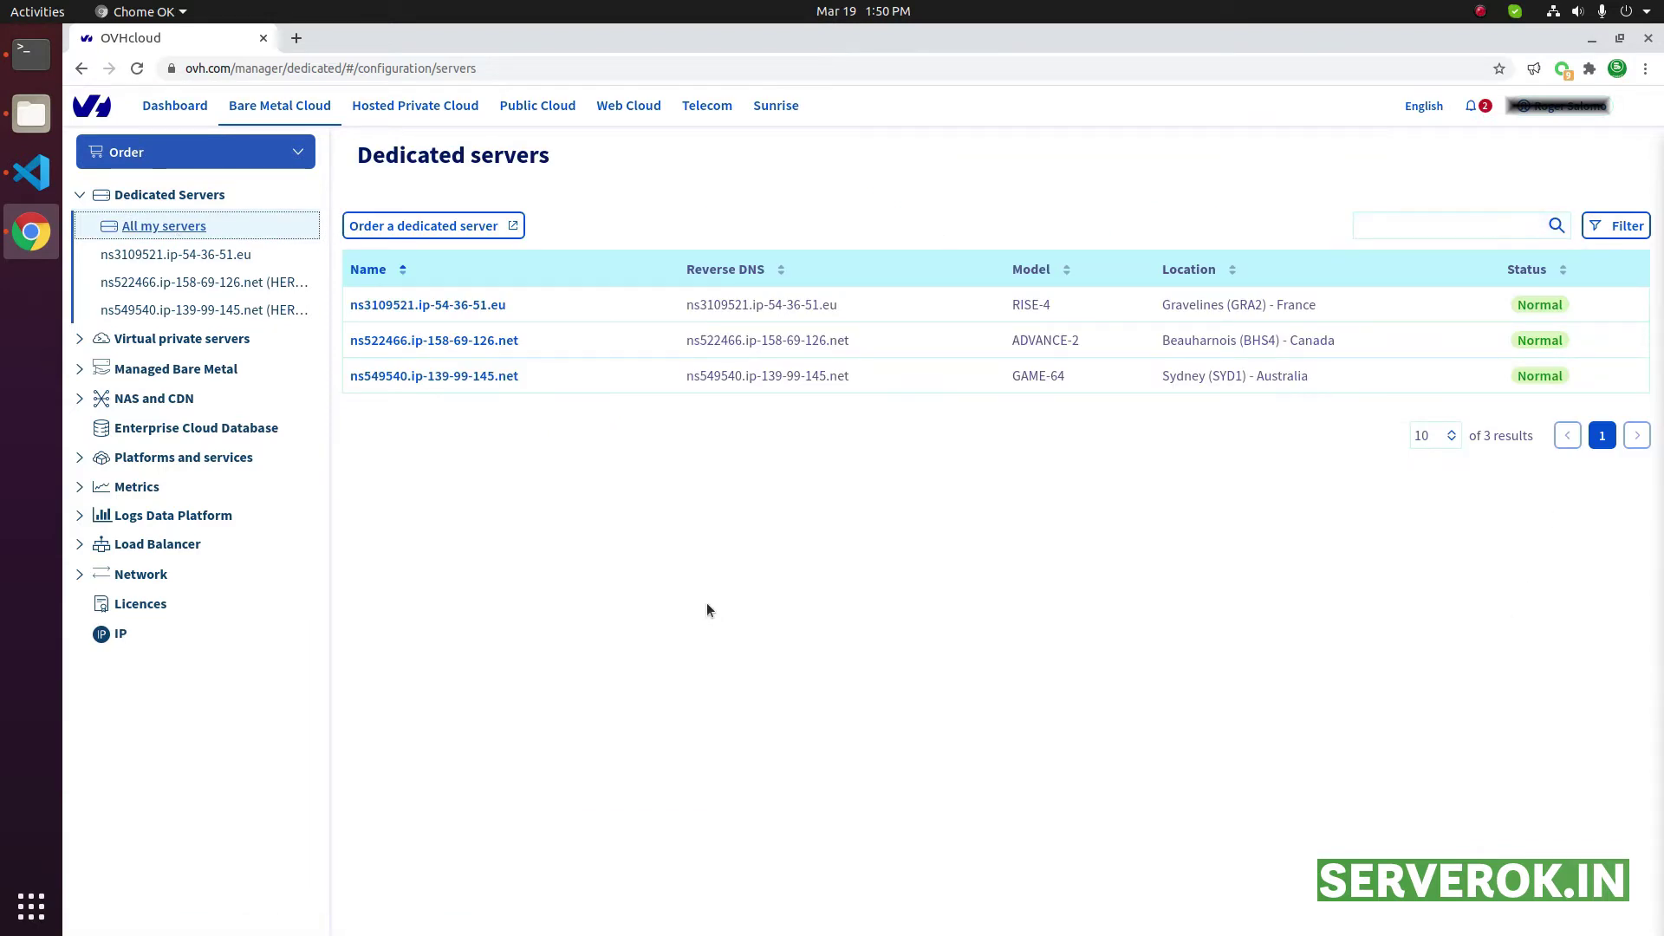
drag(1357, 339, 362, 338)
click(607, 463)
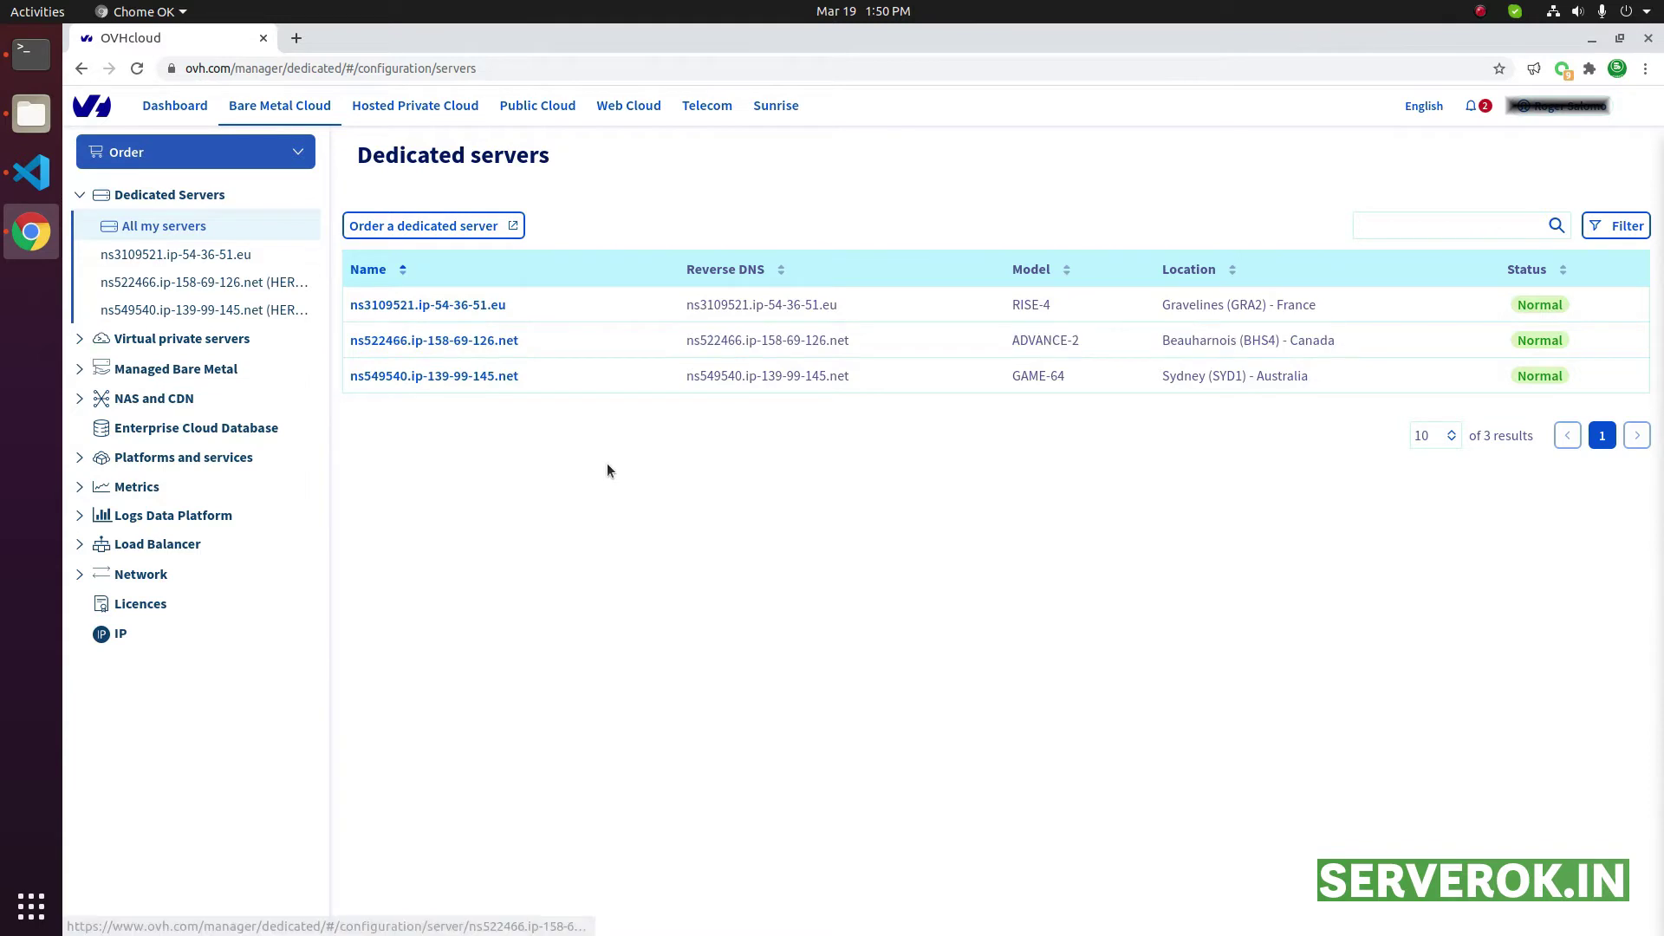
Step: Open the ns522466 server page and bring up the System (OS) actions menu
click(465, 344)
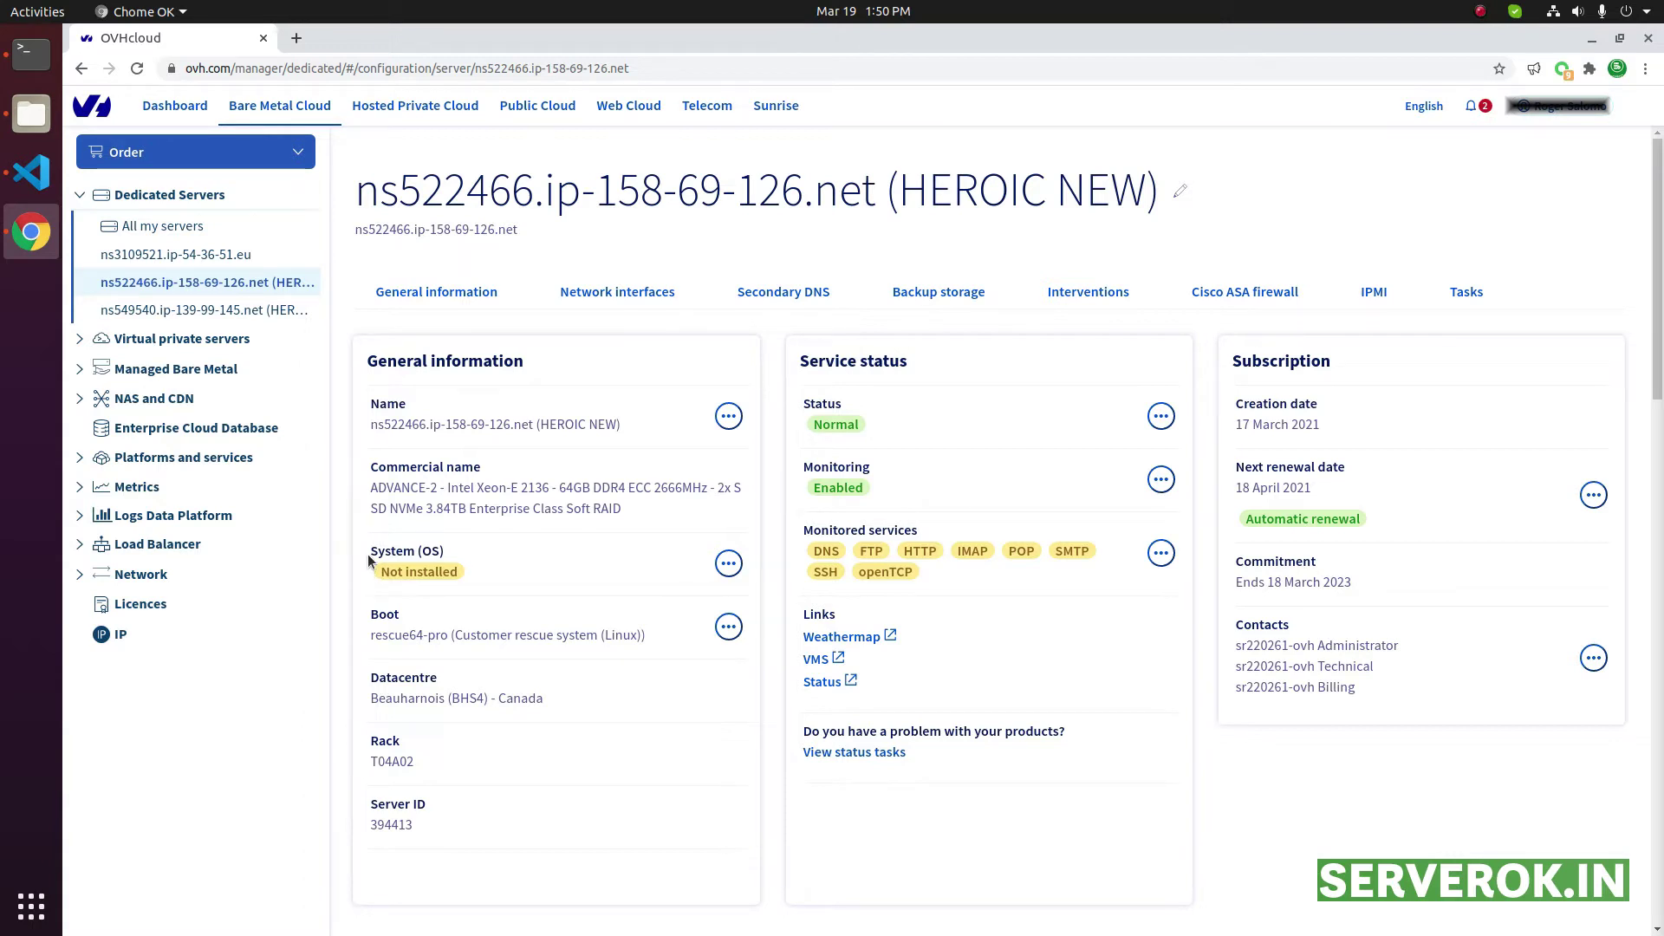
drag(369, 551, 449, 553)
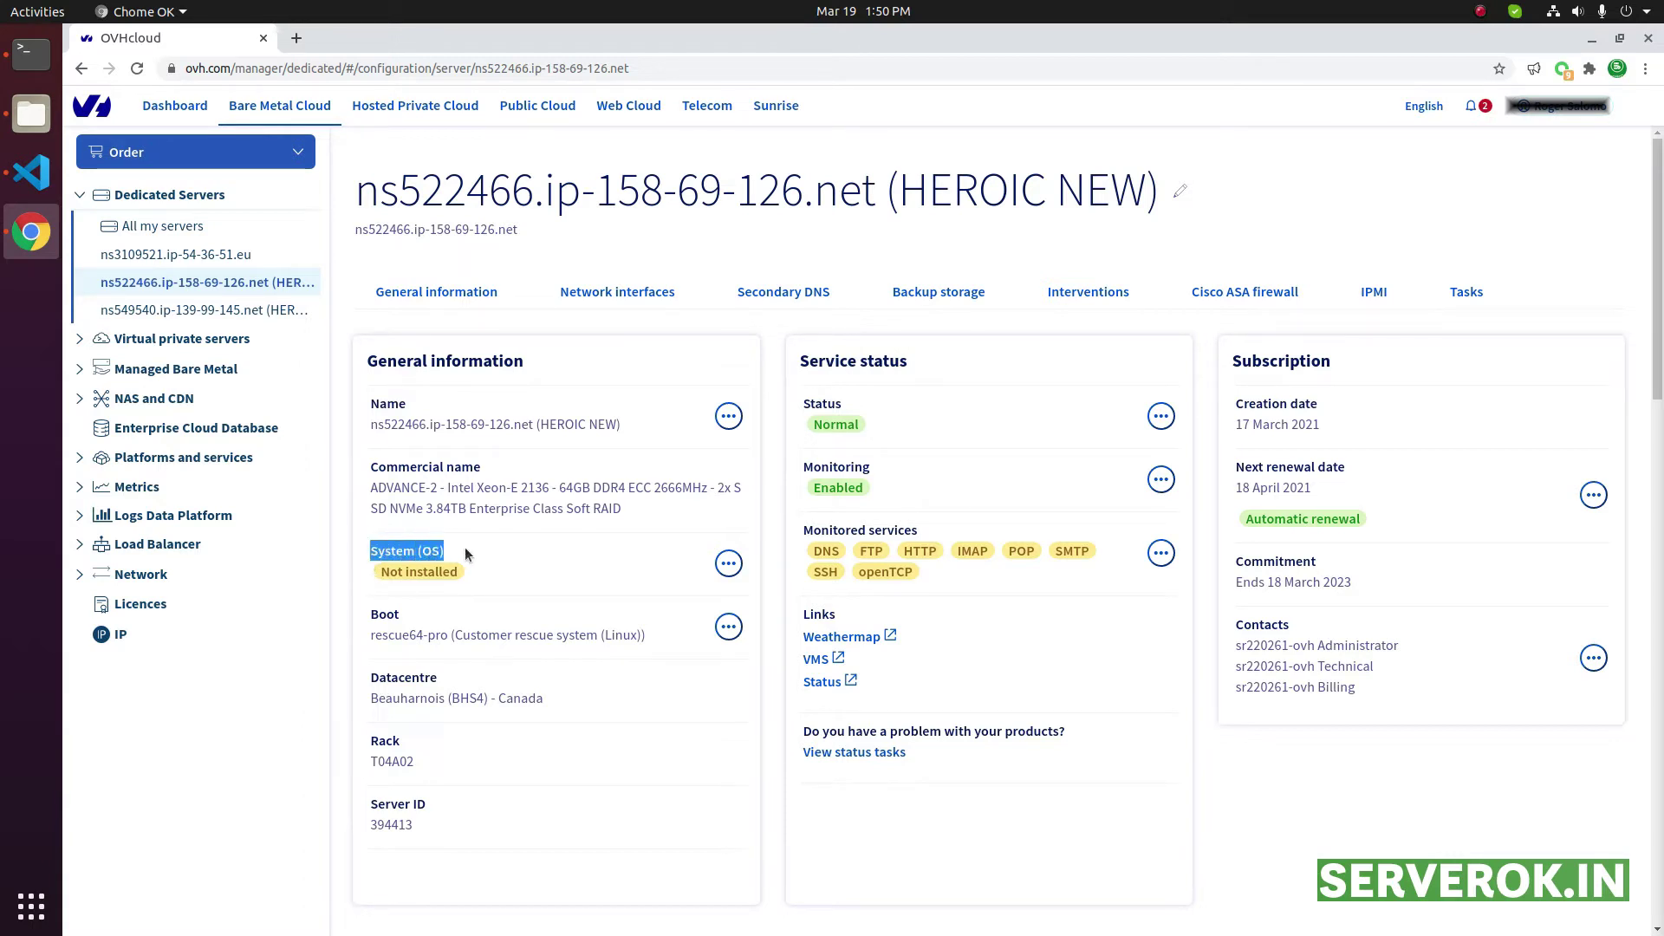
click(382, 575)
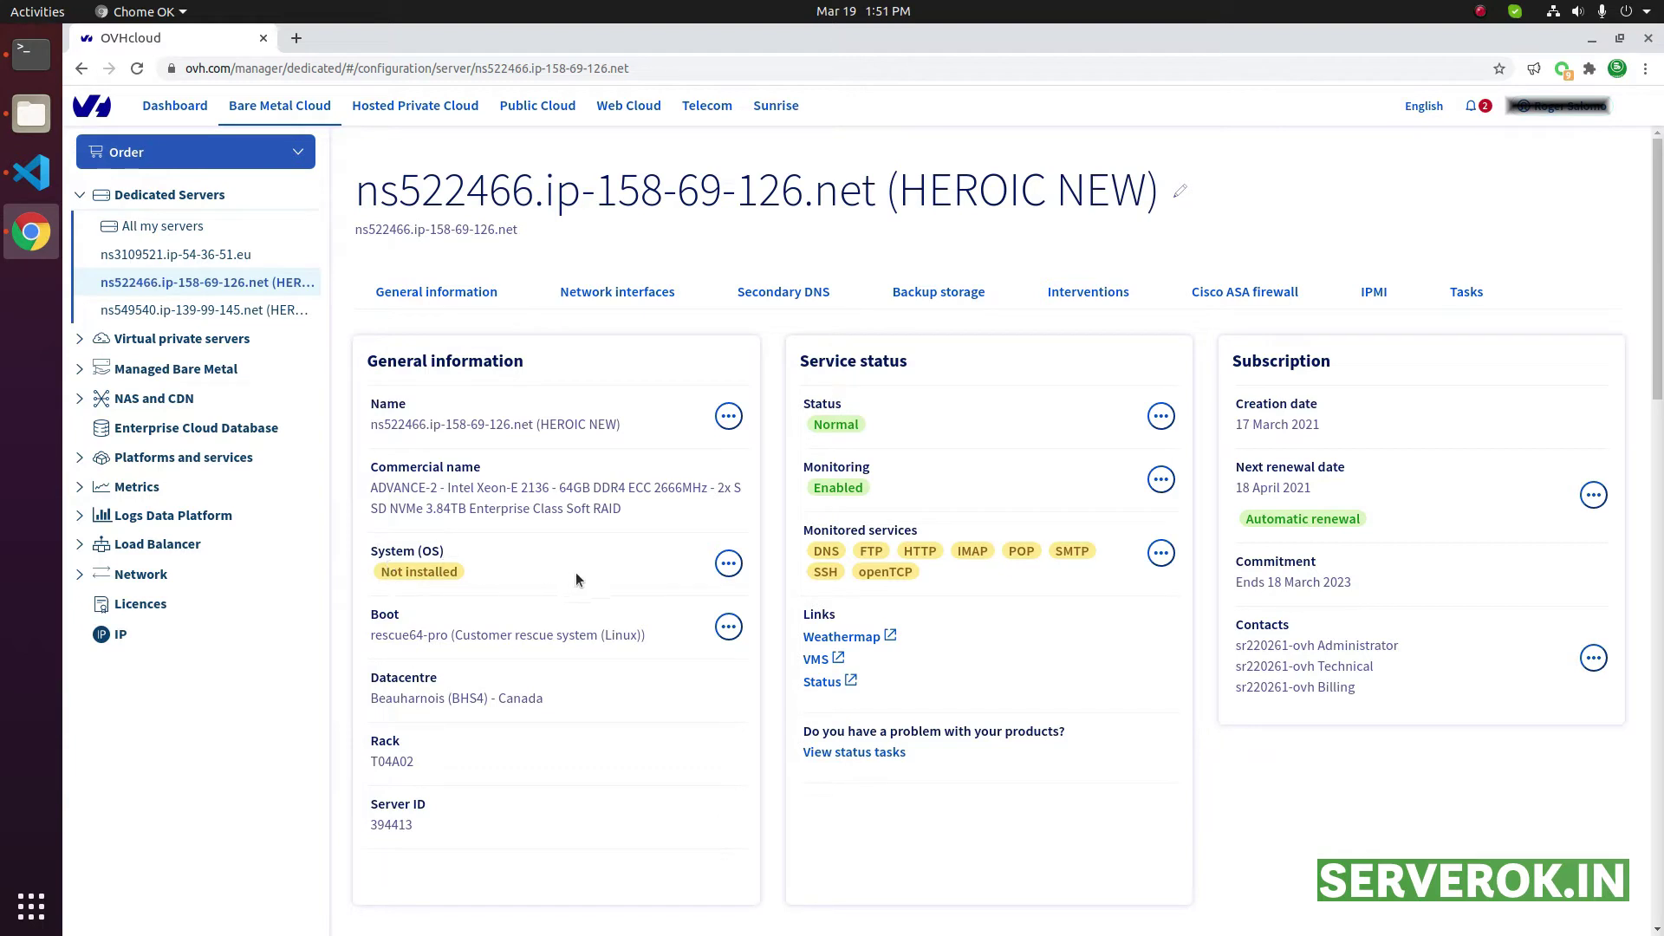
click(728, 565)
Step: Begin installing an OS on ns522466 using an OVHcloud template
click(651, 602)
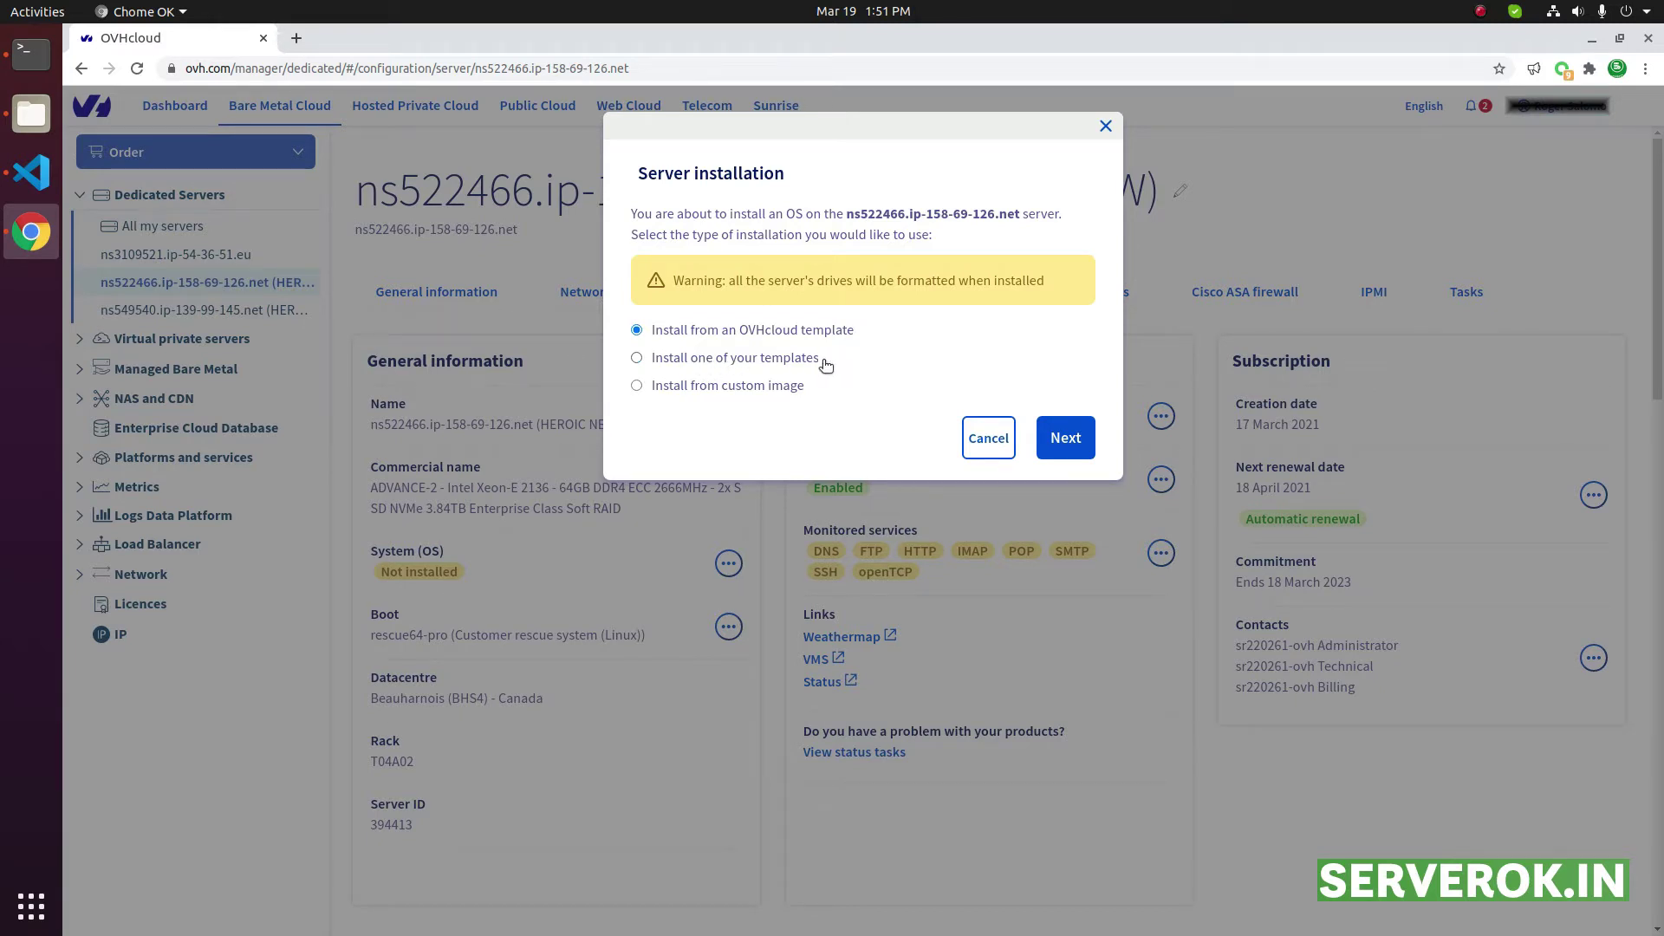
drag(820, 362, 665, 368)
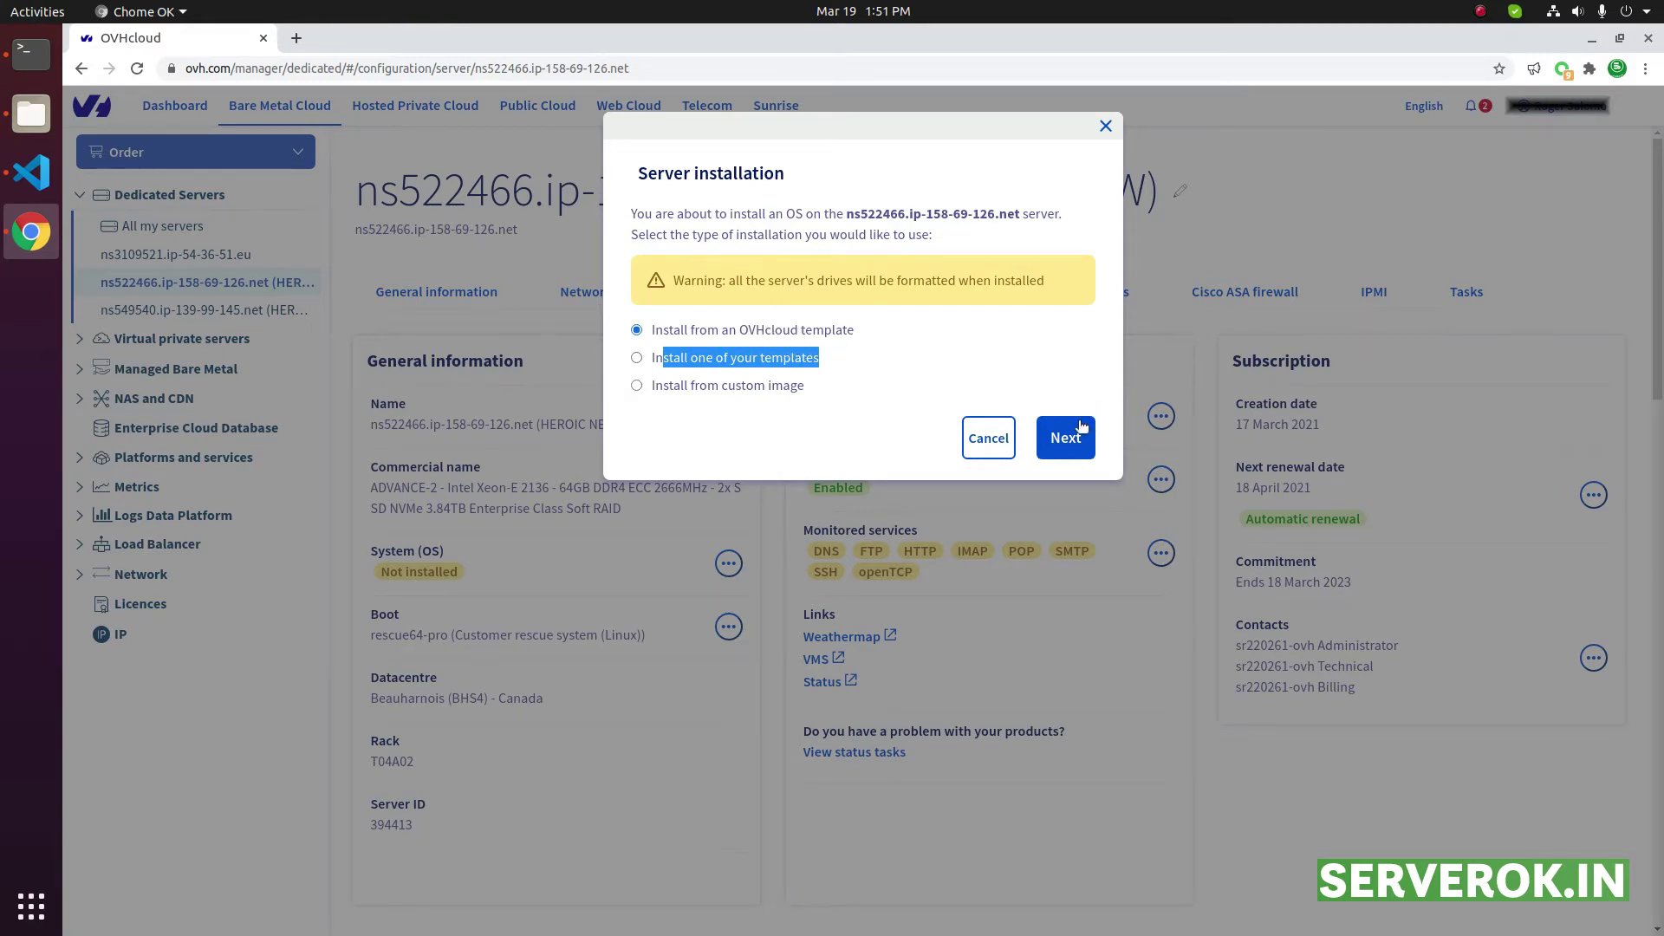
click(1058, 440)
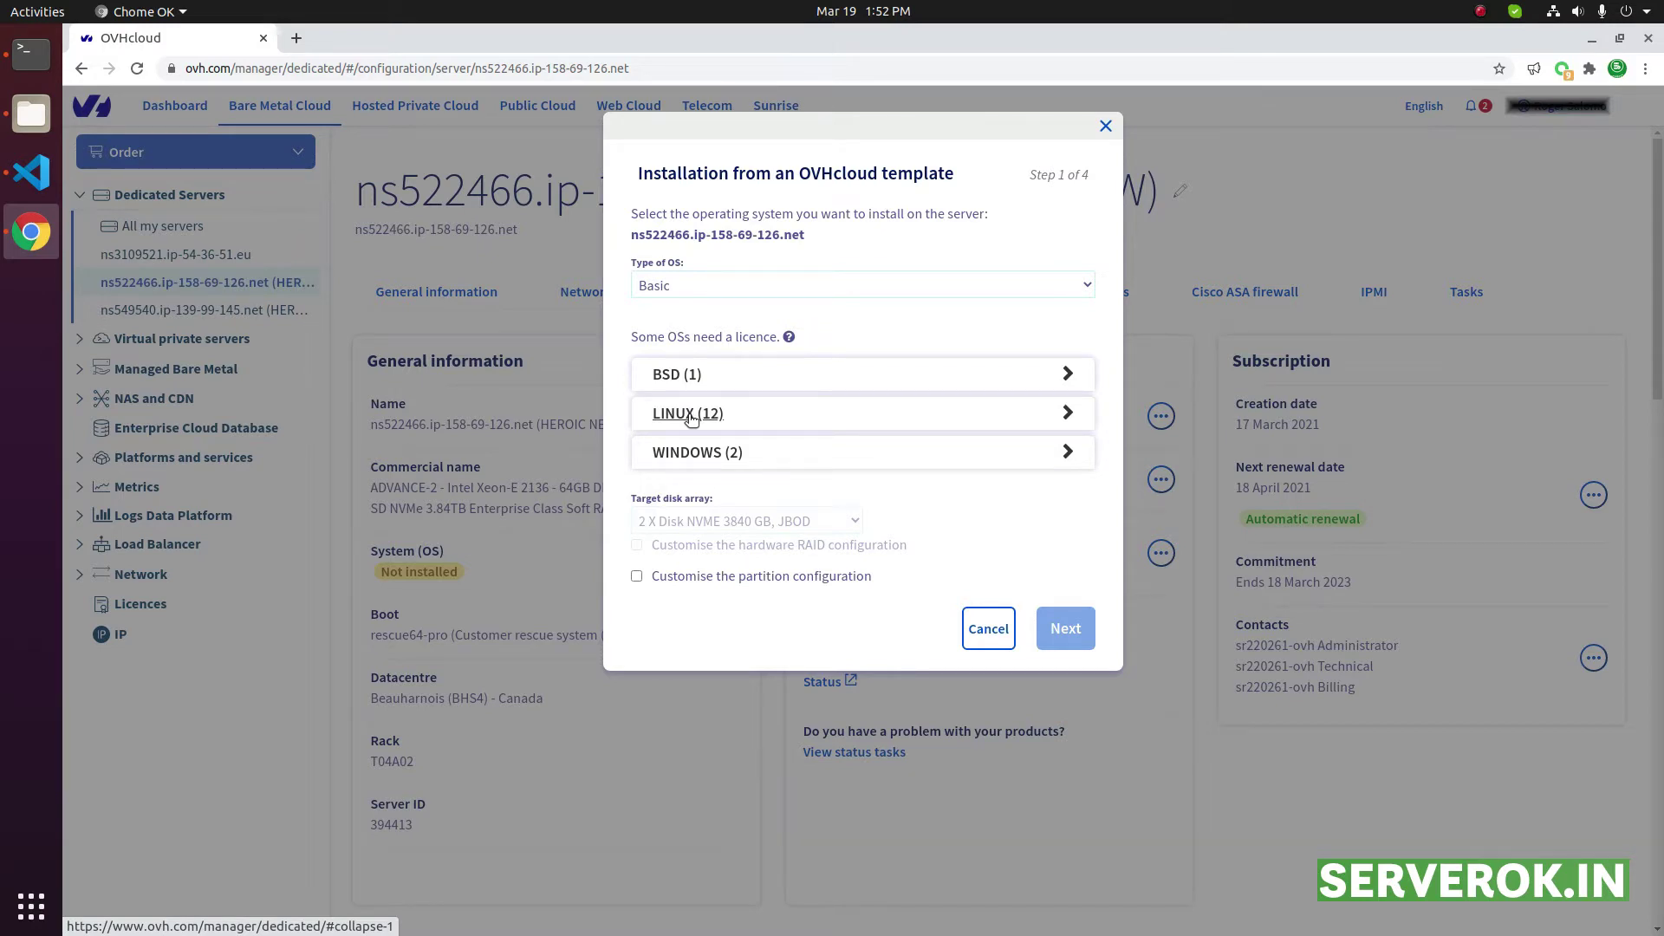
Step: Choose Centos 8 (centos8) from the Linux family with custom partition configuration enabled
click(690, 417)
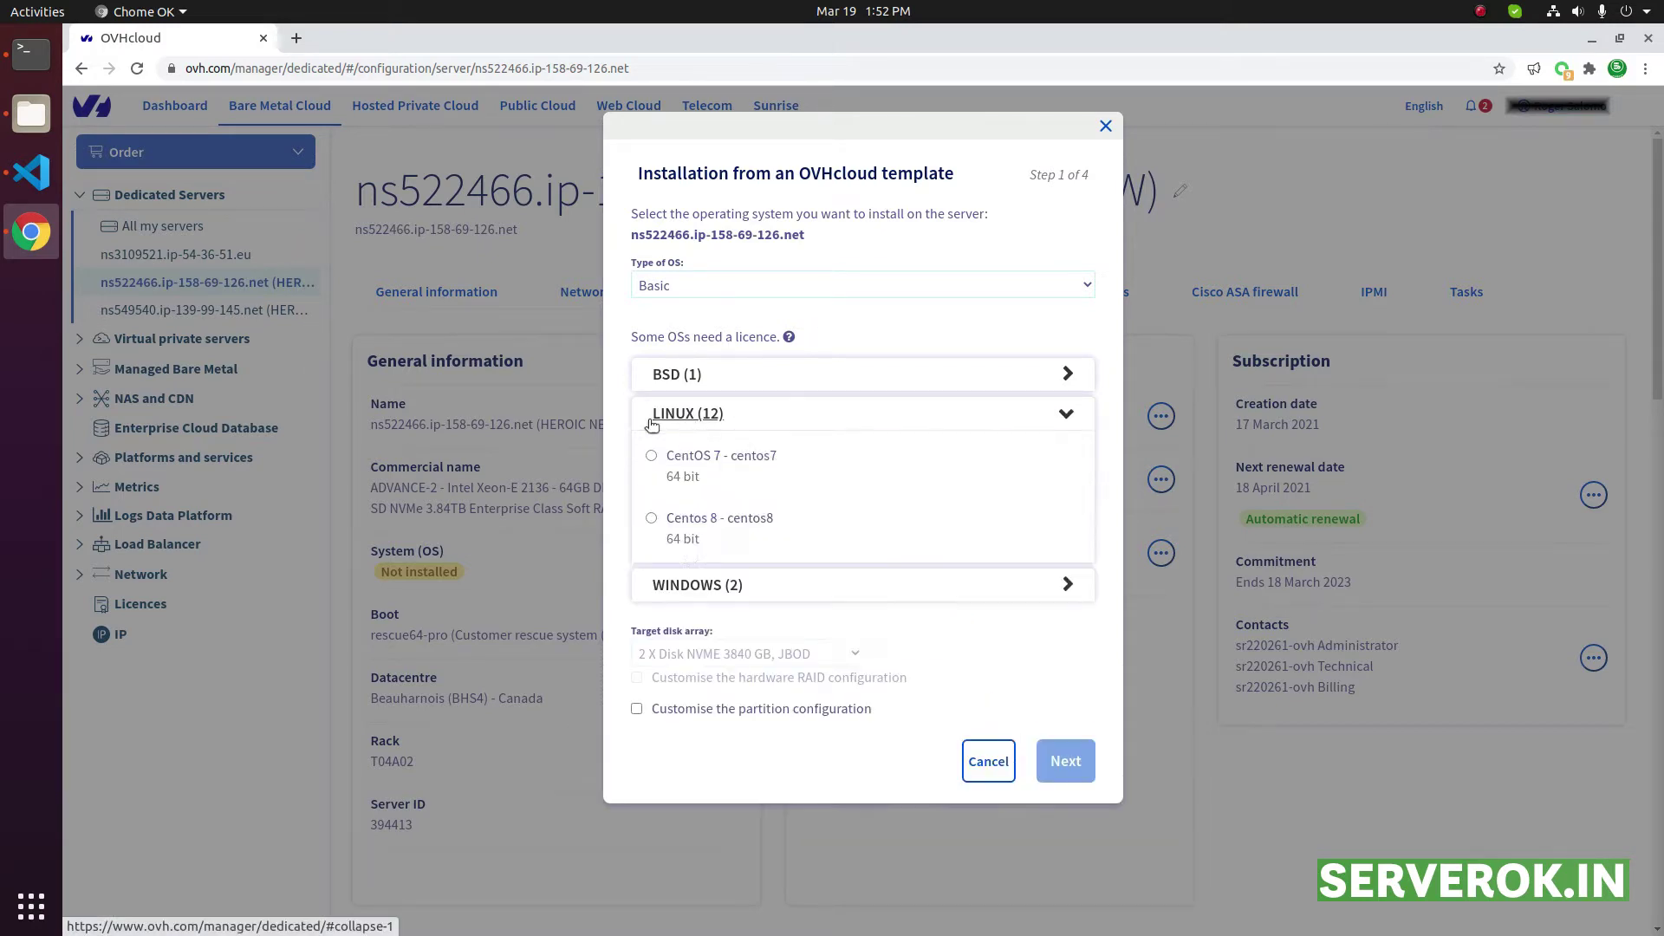
click(761, 522)
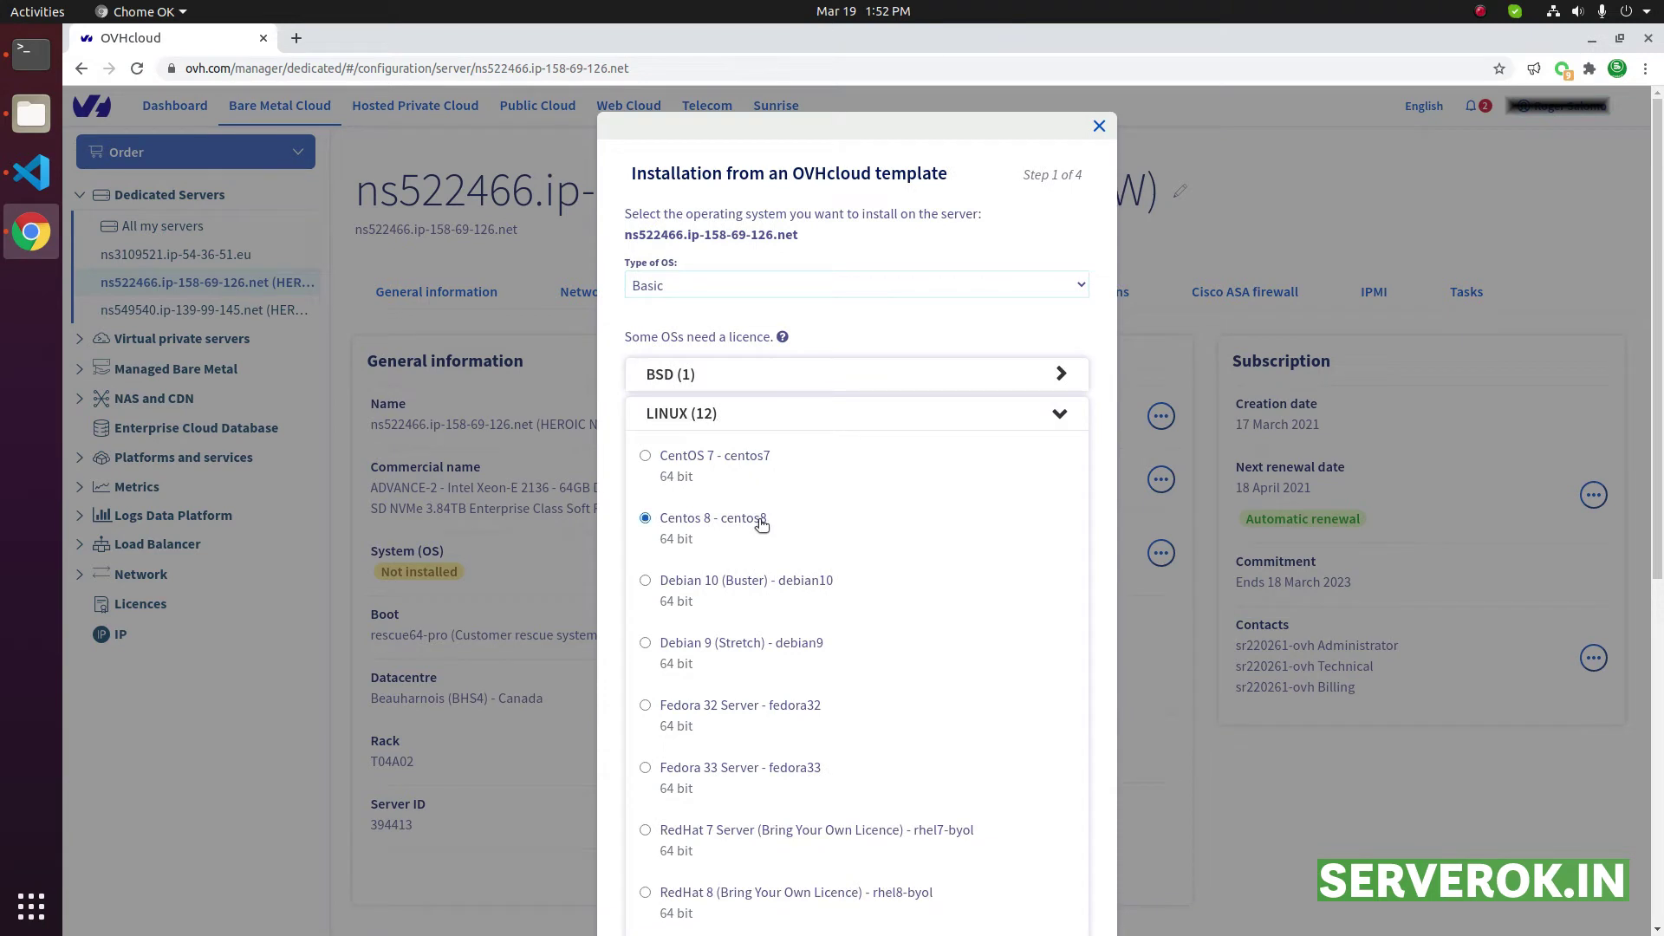
scroll(867, 520, down, 5)
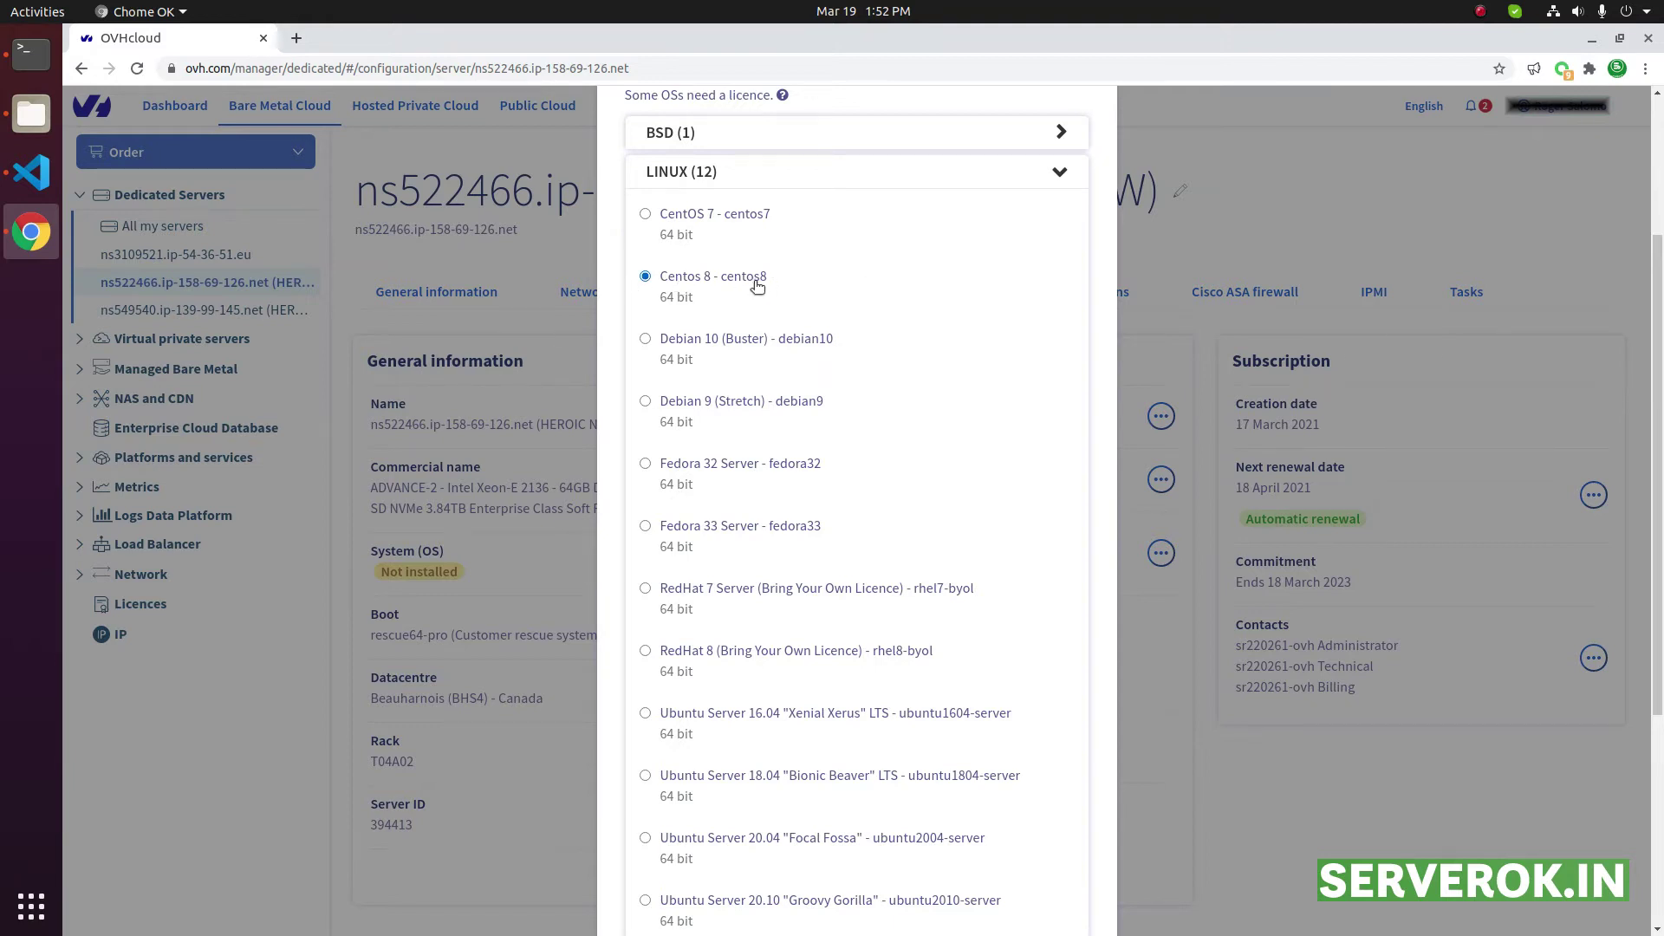
scroll(922, 439, down, 5)
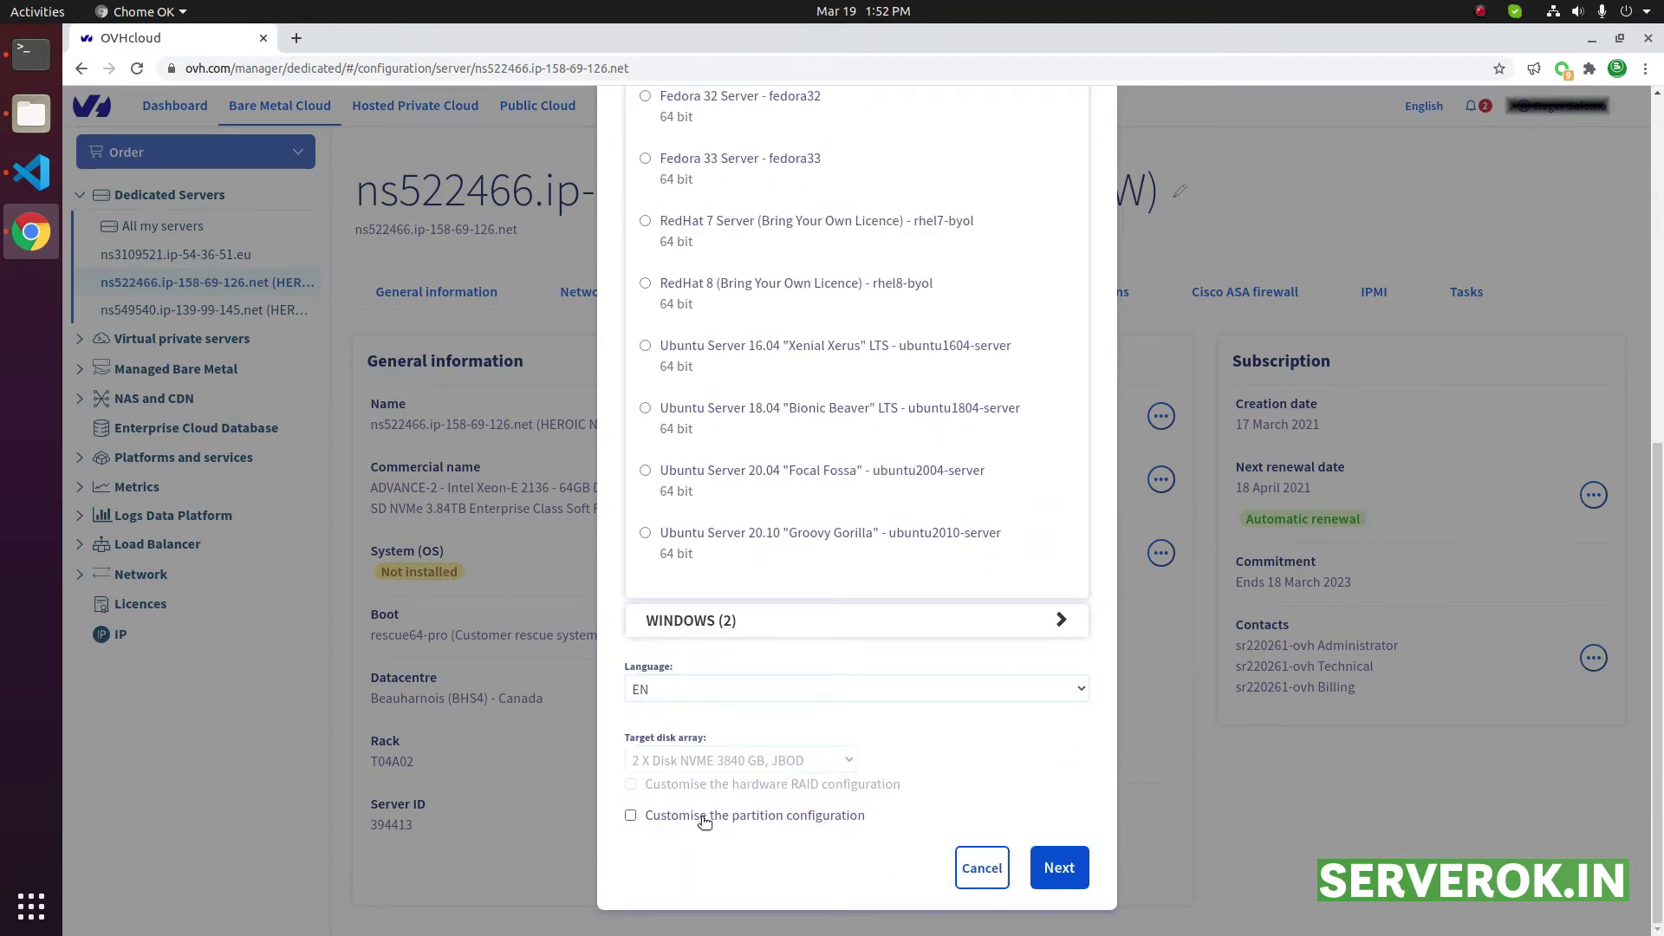
click(704, 821)
click(1058, 866)
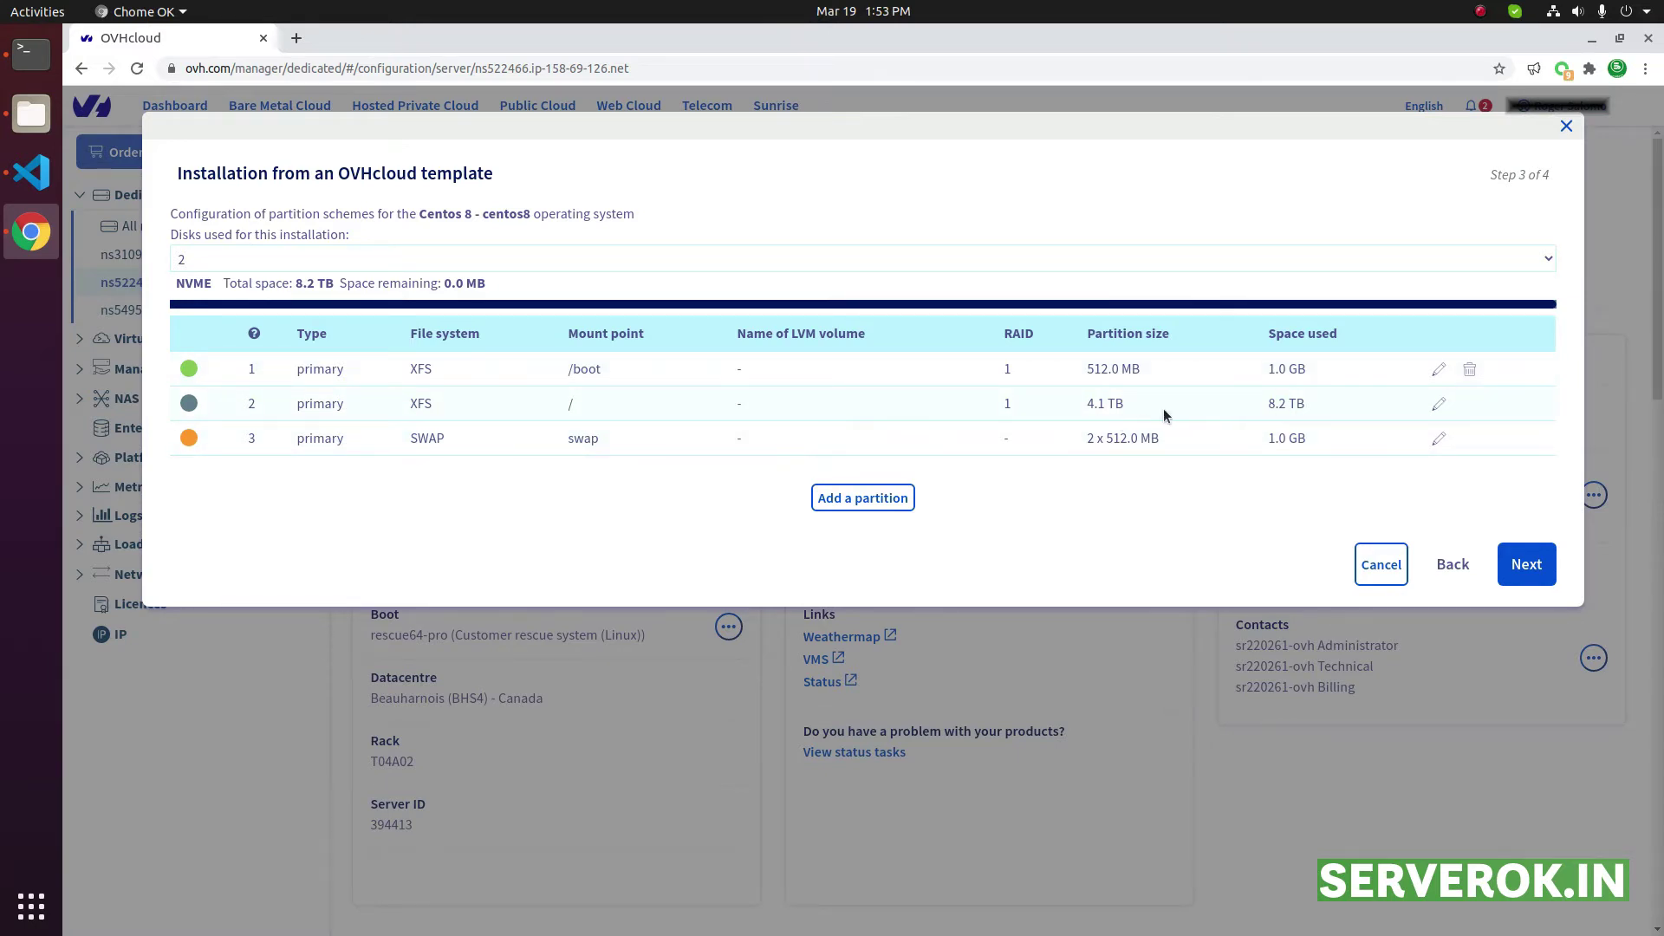
Step: Reduce the / partition from 4122145 MB to 41220 MB (41.2 GB)
drag(1152, 377, 1096, 382)
click(1084, 373)
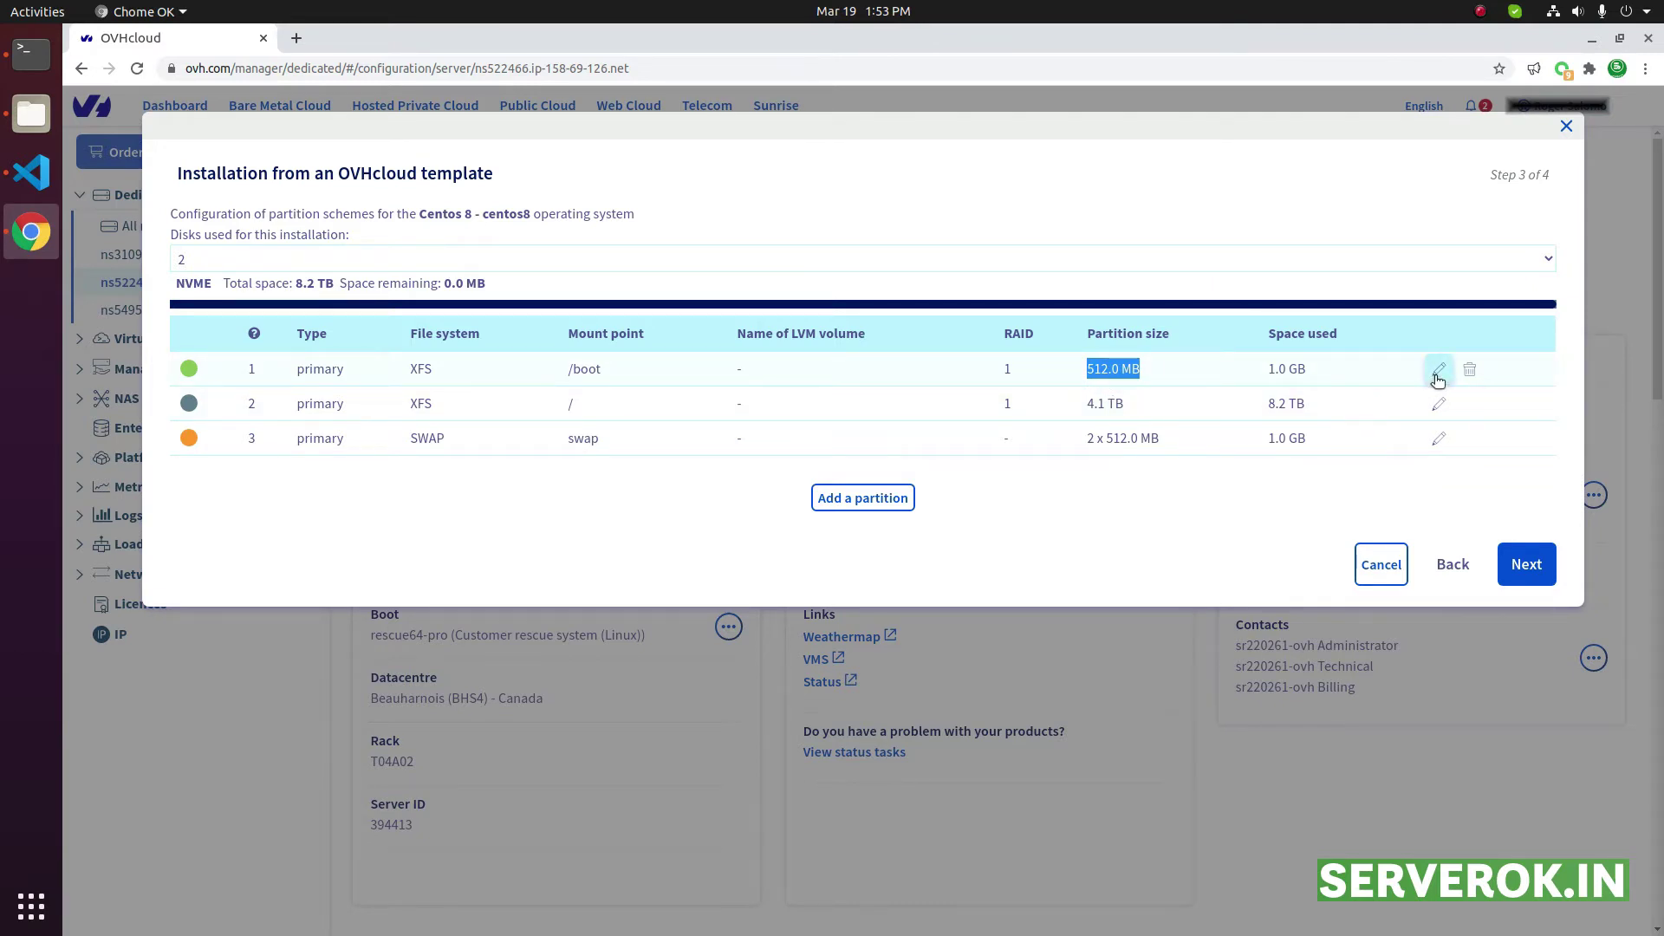
drag(1076, 403, 1137, 410)
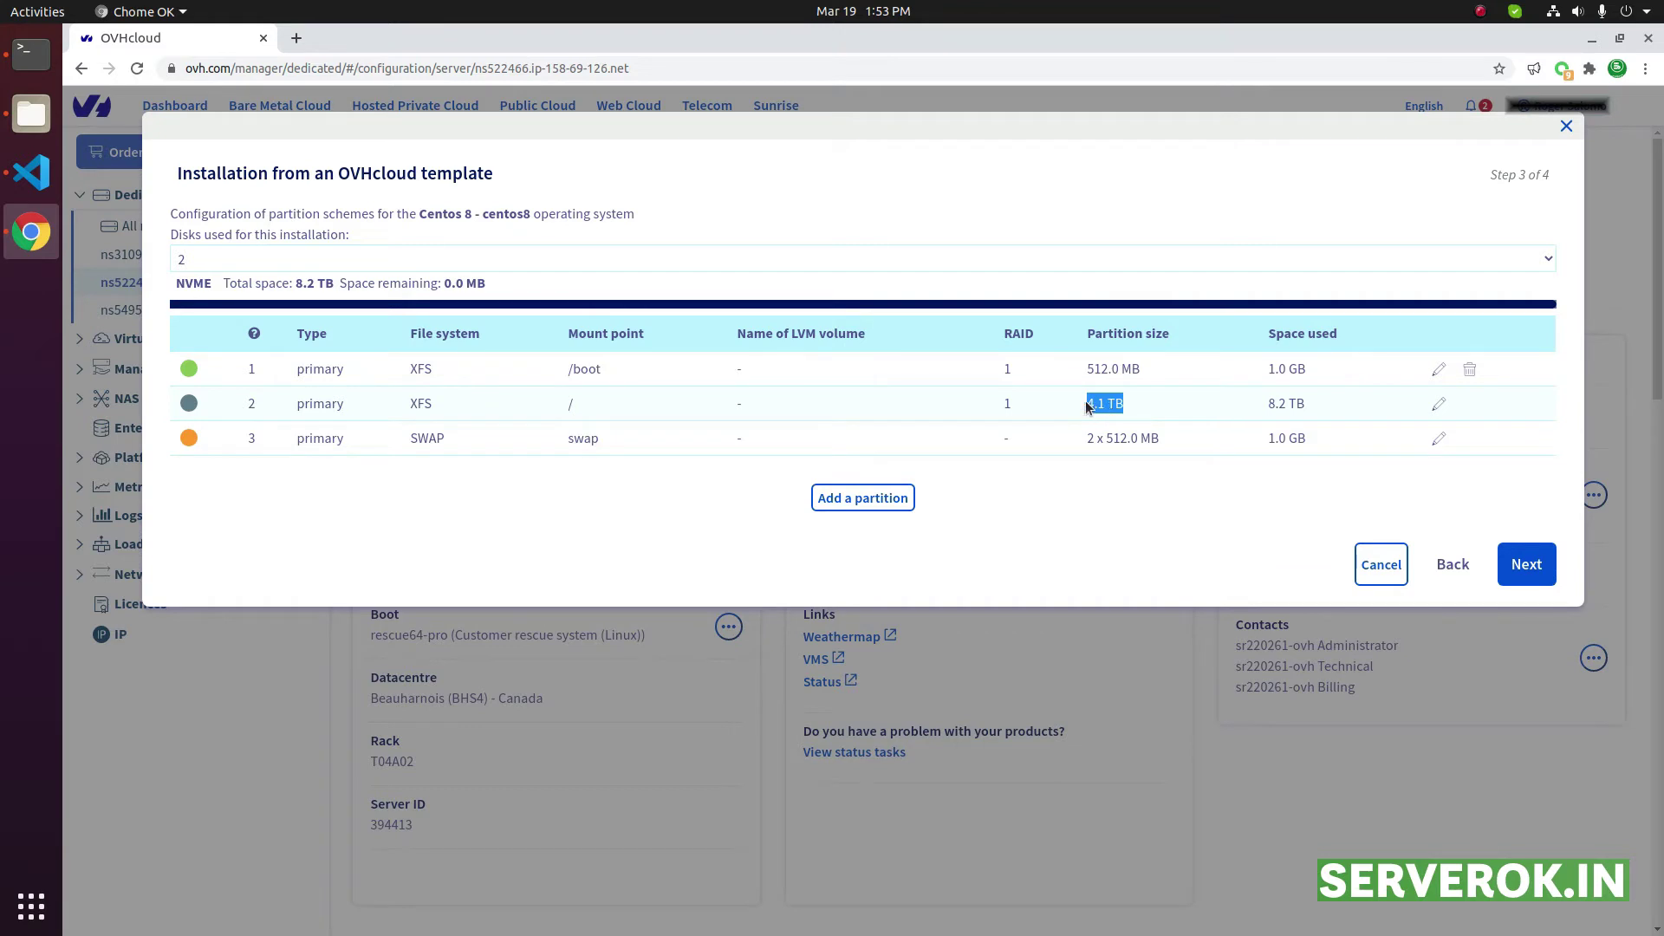
drag(454, 400, 718, 408)
click(1438, 404)
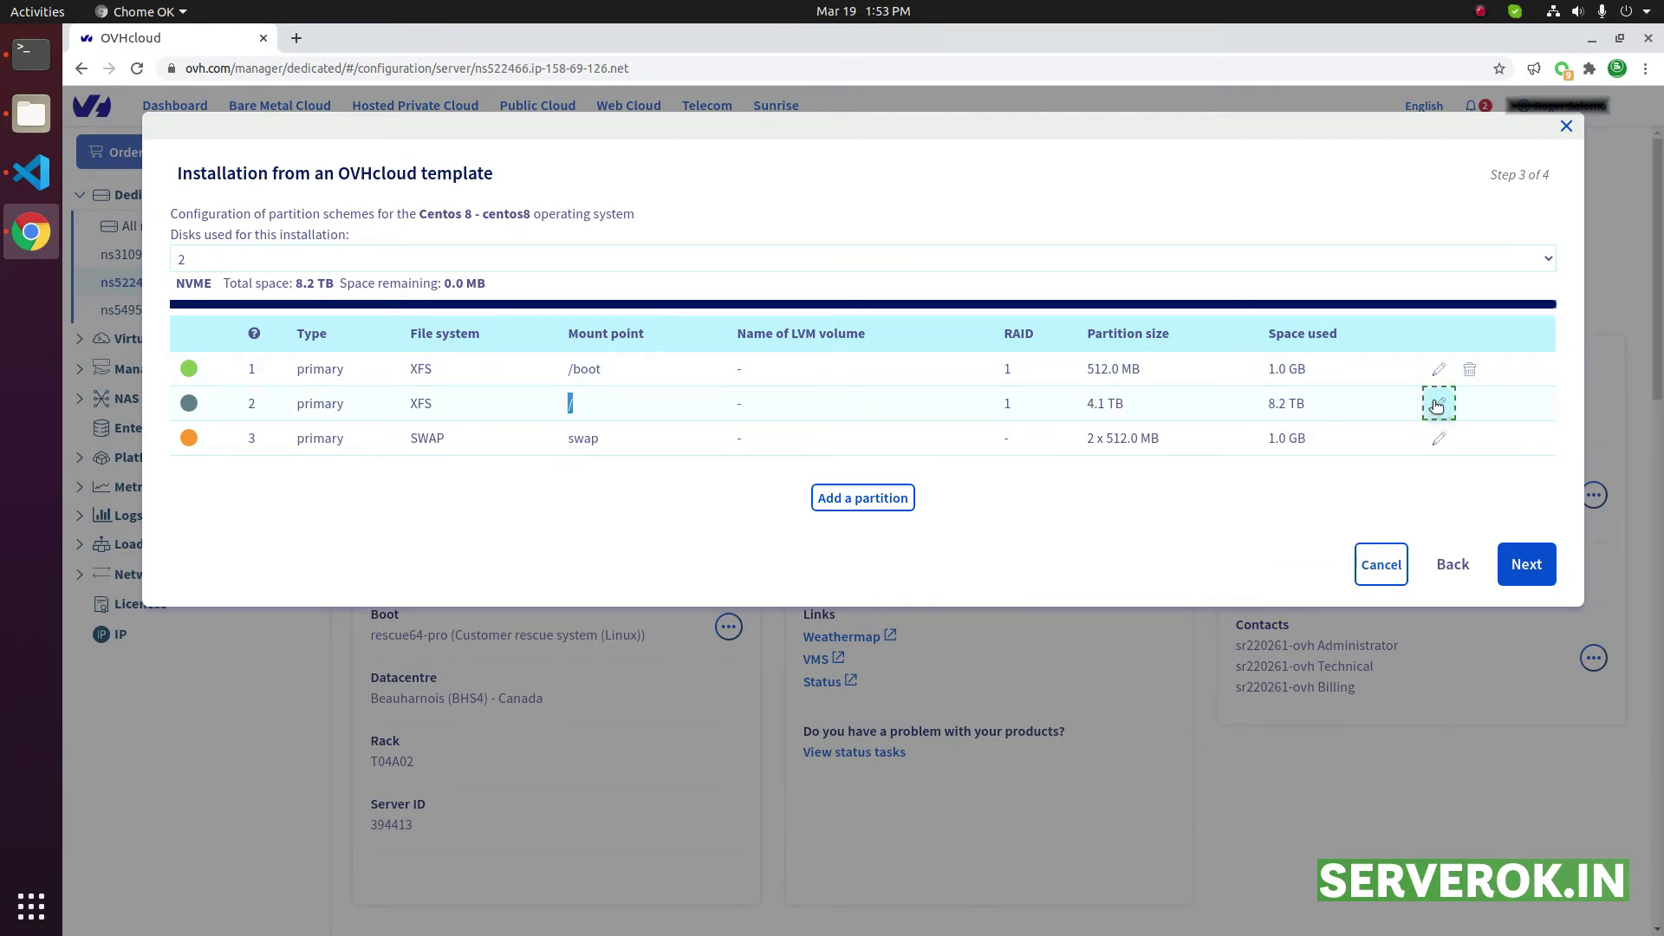
click(1113, 404)
drag(1113, 404, 1211, 401)
text(0)
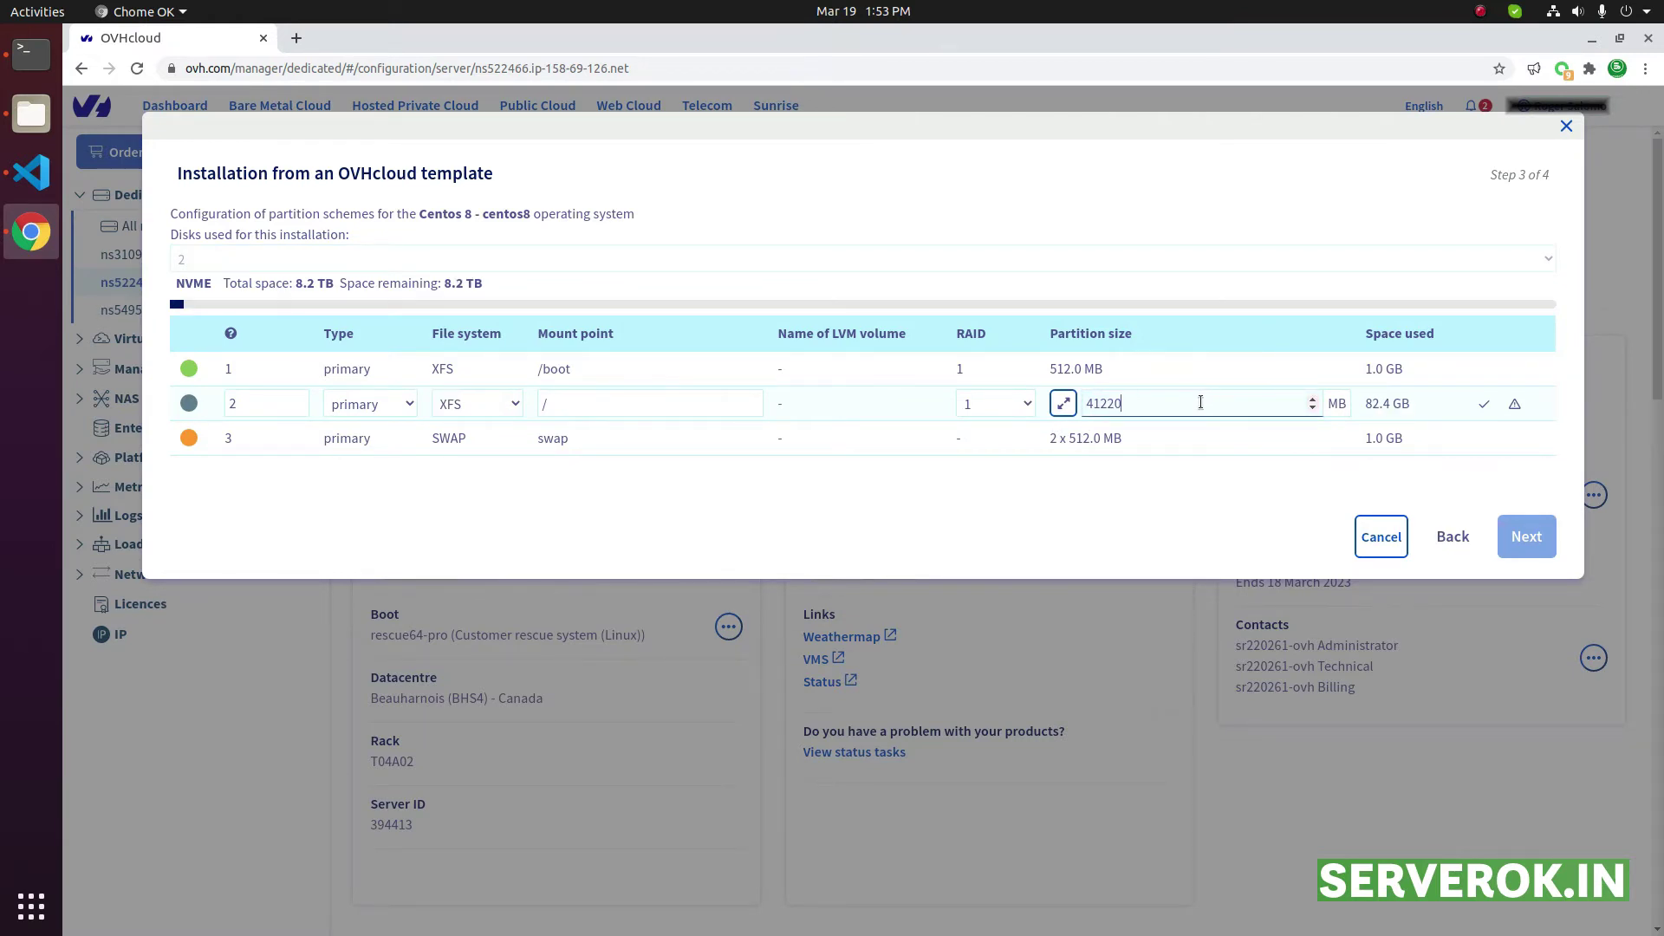
click(1483, 407)
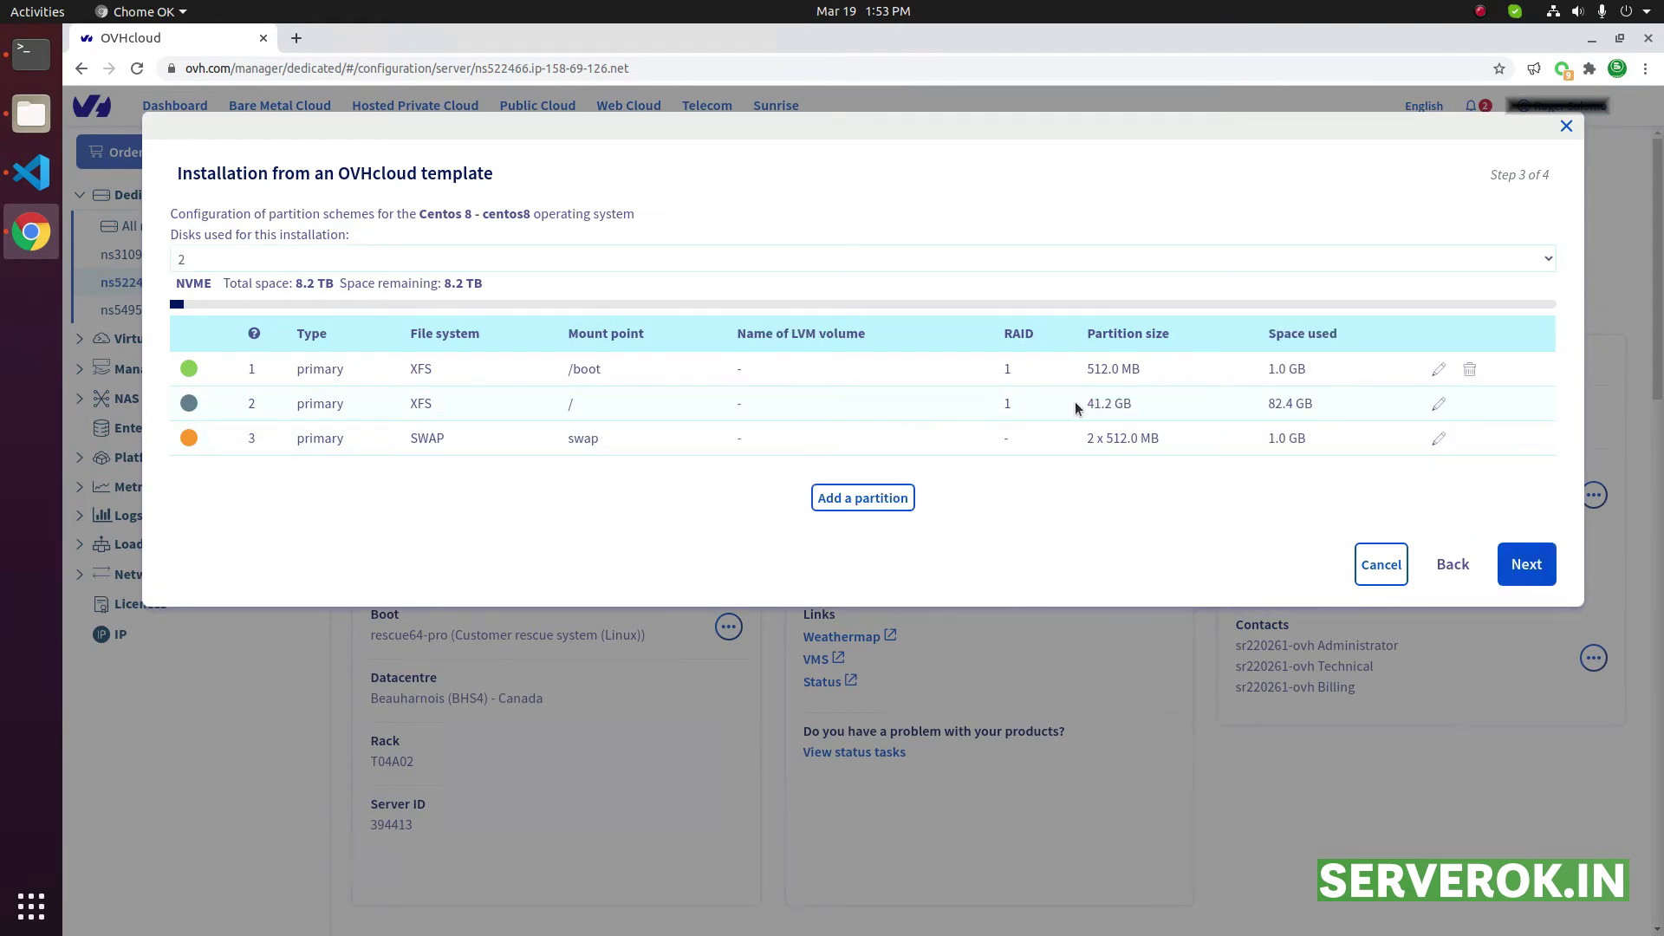
drag(1077, 405, 1182, 407)
drag(1144, 407, 1089, 409)
Step: Set the /boot partition size to 2048 MB (2.0 GB)
click(1438, 372)
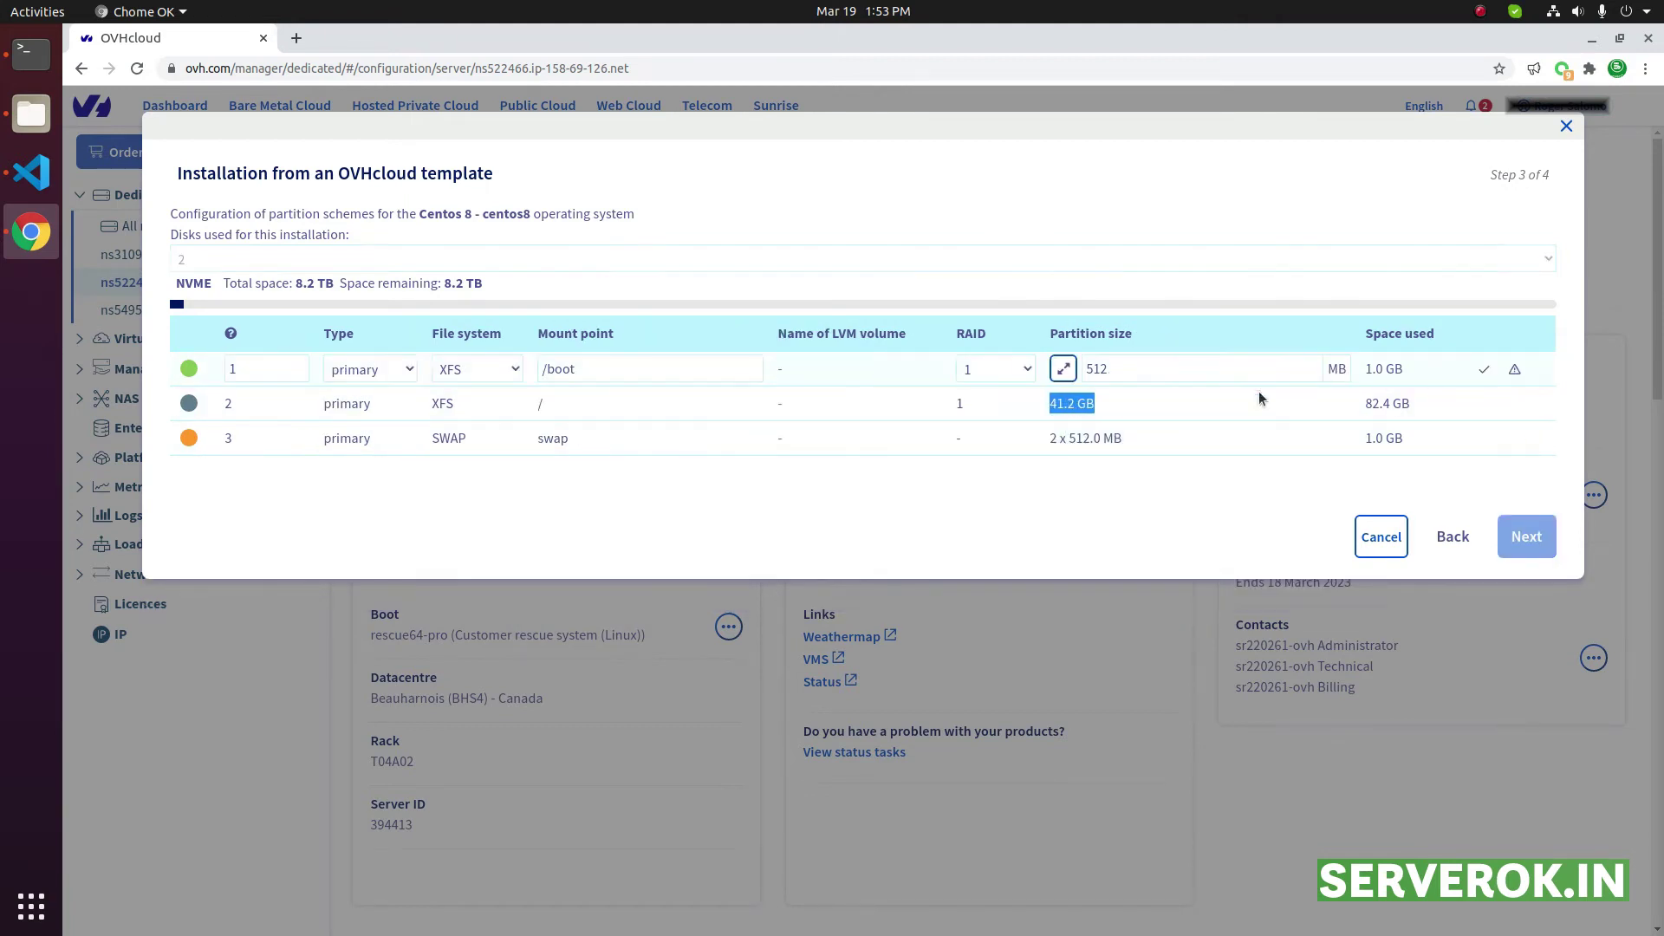
double_click(1162, 372)
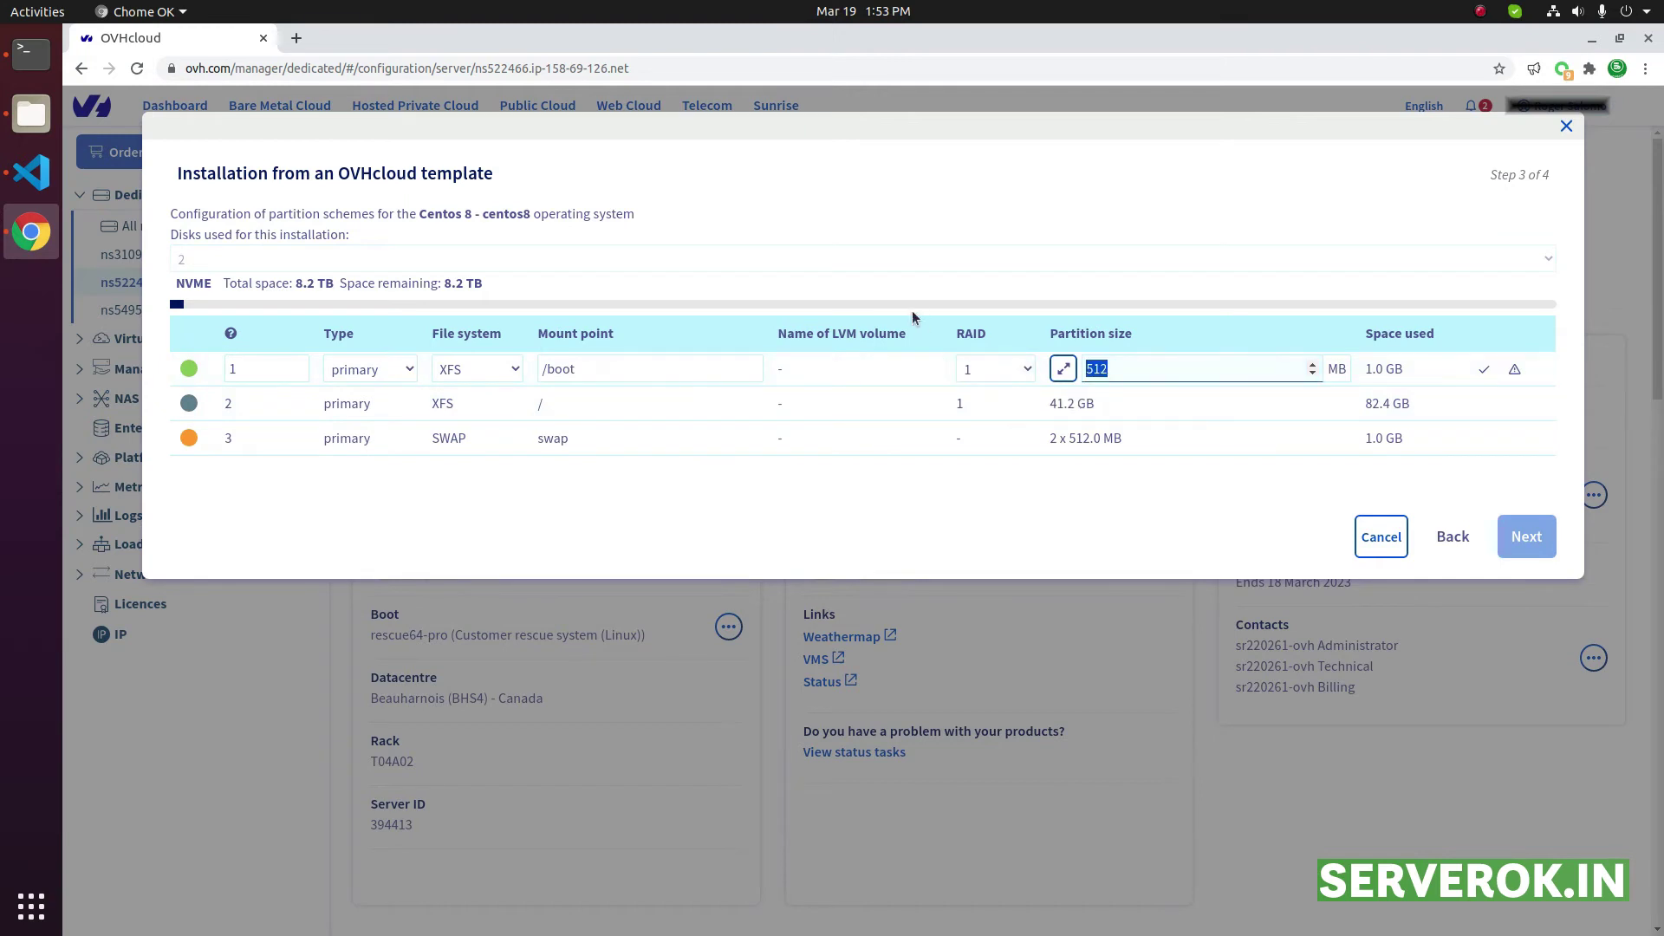
text(201)
key(BackSpace)
text(48)
click(1480, 372)
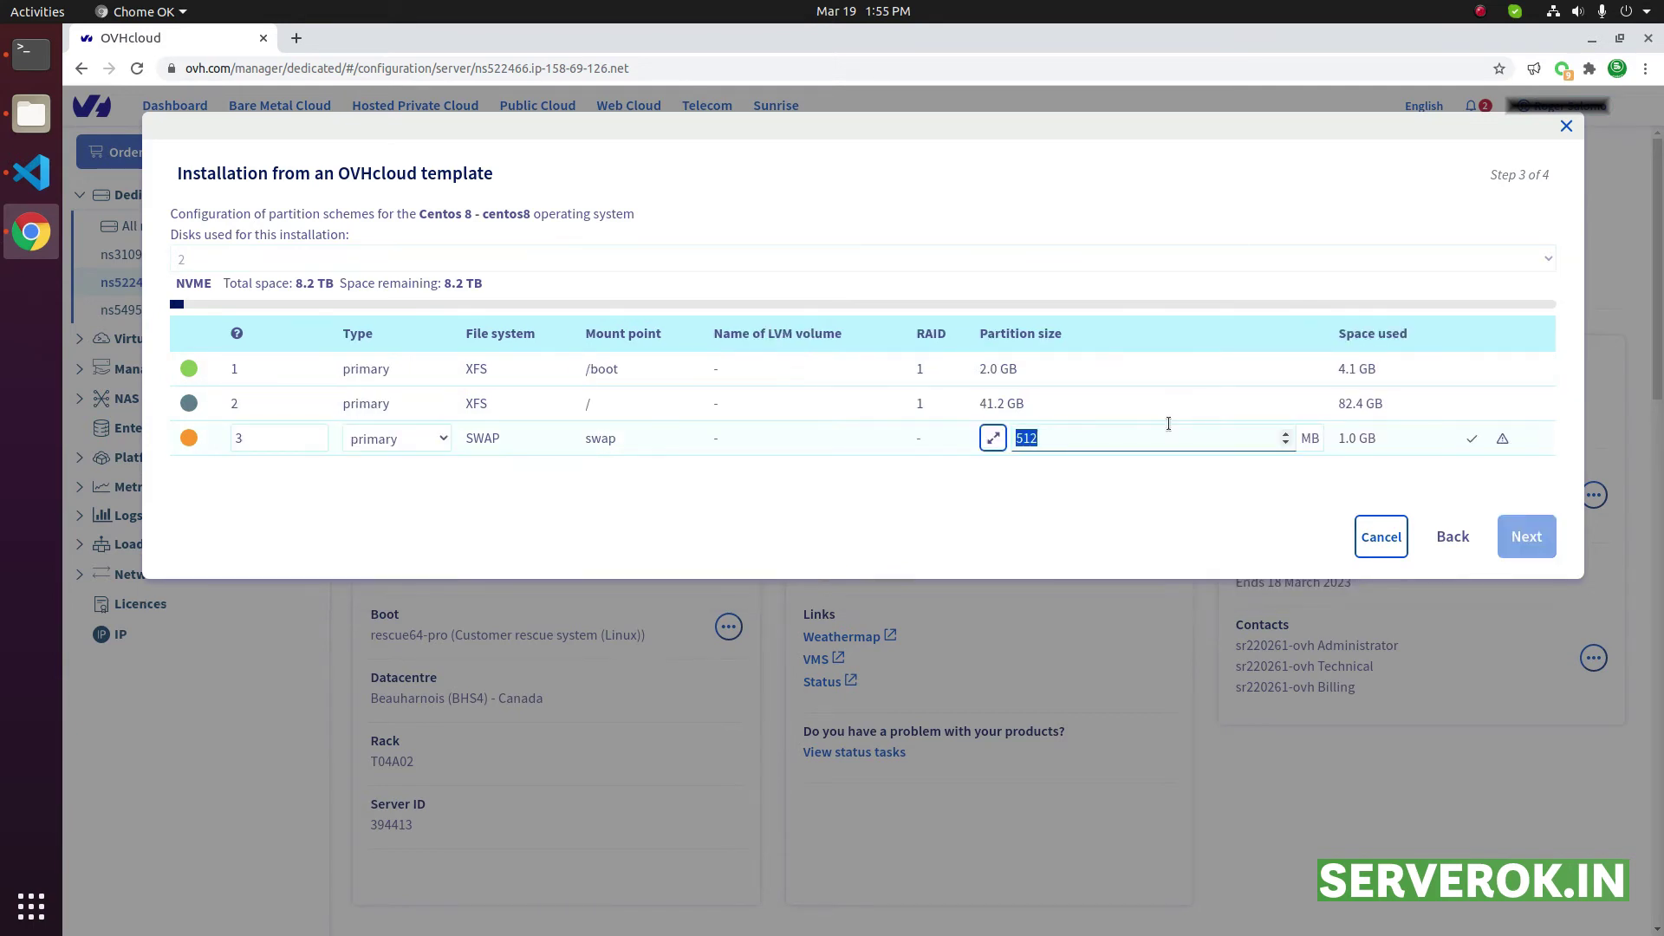
Step: Set the swap partition size to 10000 MB (10.0 GB per disk)
text(6)
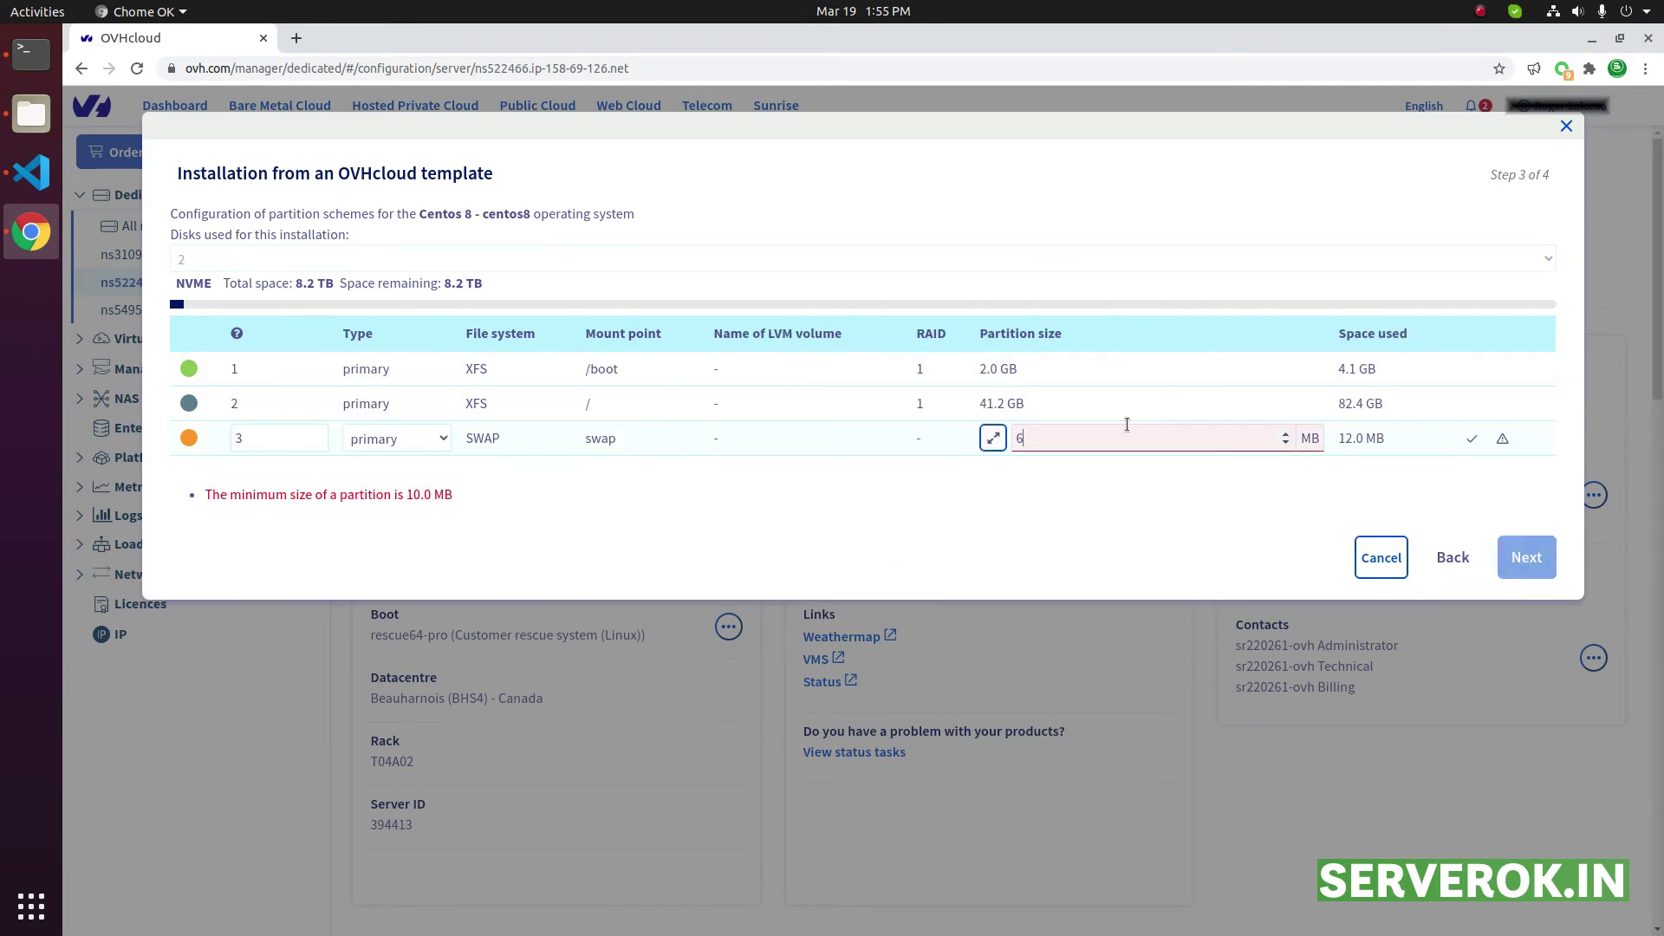
double_click(1126, 424)
text(10)
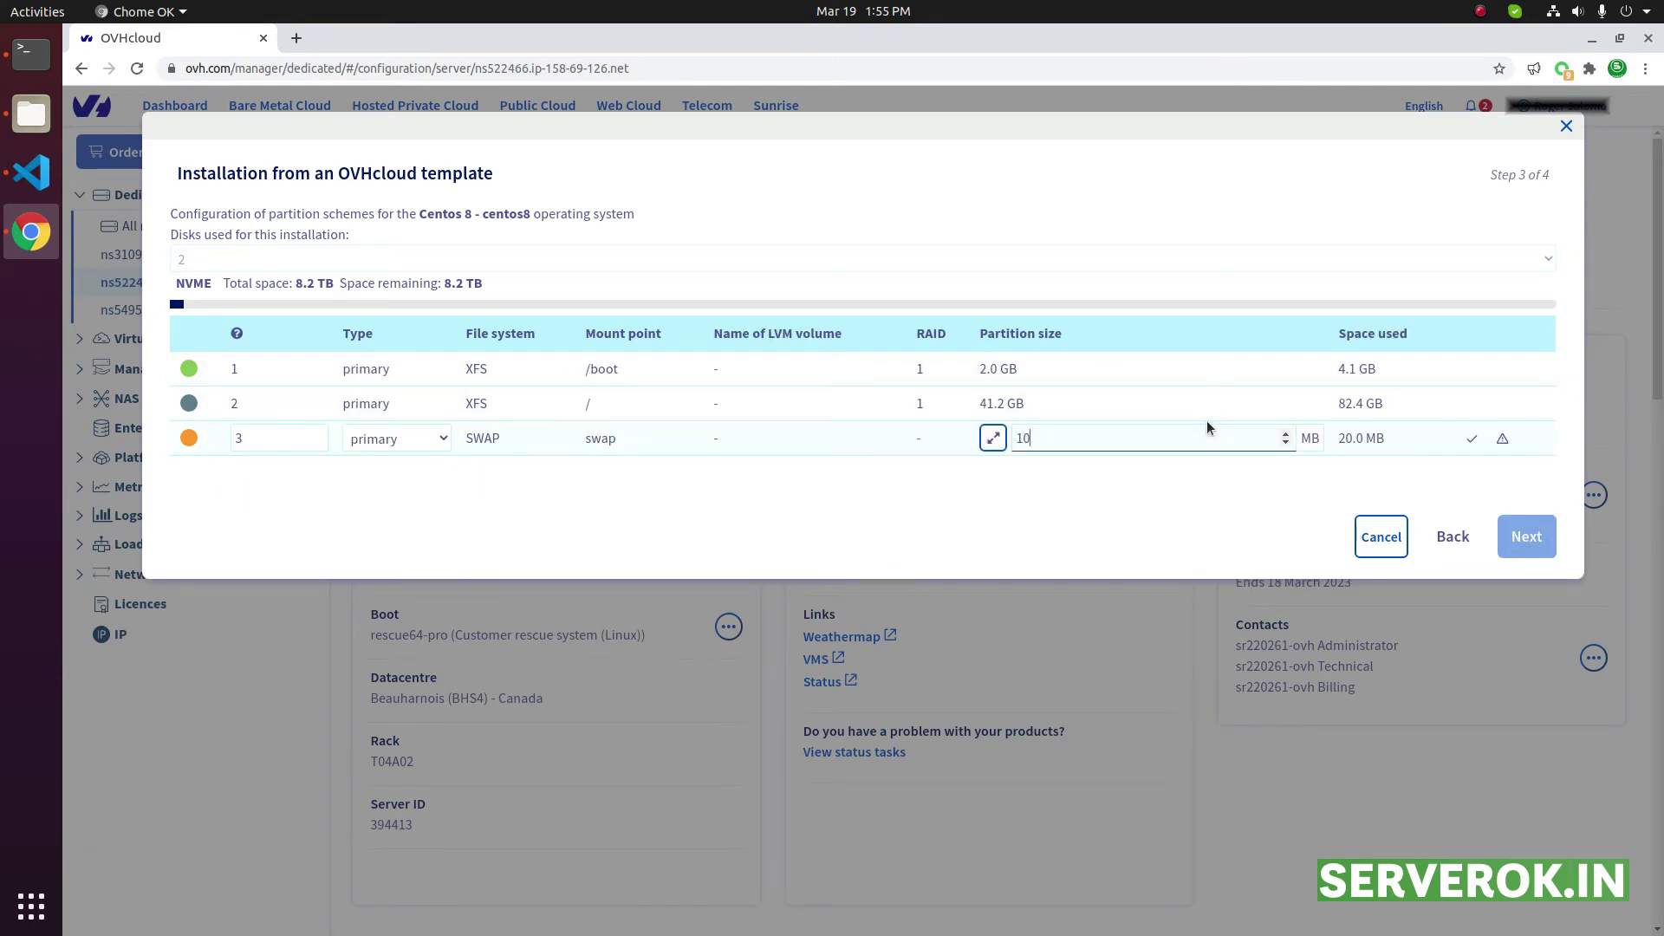
text(000)
click(1471, 438)
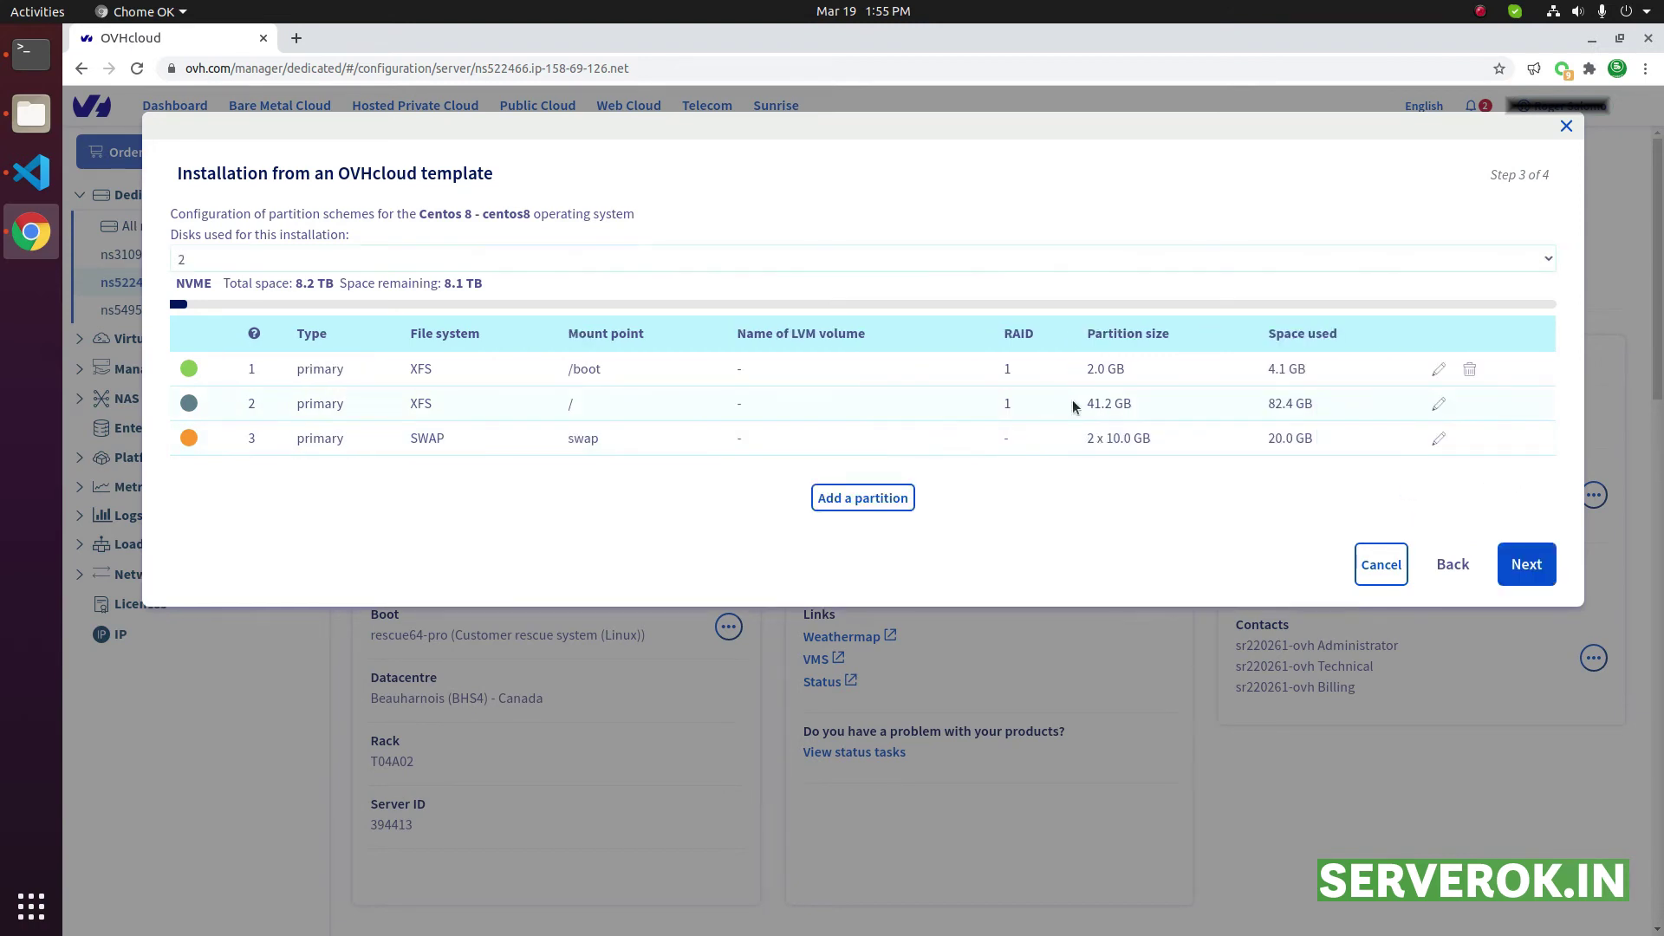
Step: Grow the / partition to use all remaining space (4.1 TB) and advance to the summary
drag(1073, 406, 1156, 408)
click(1440, 403)
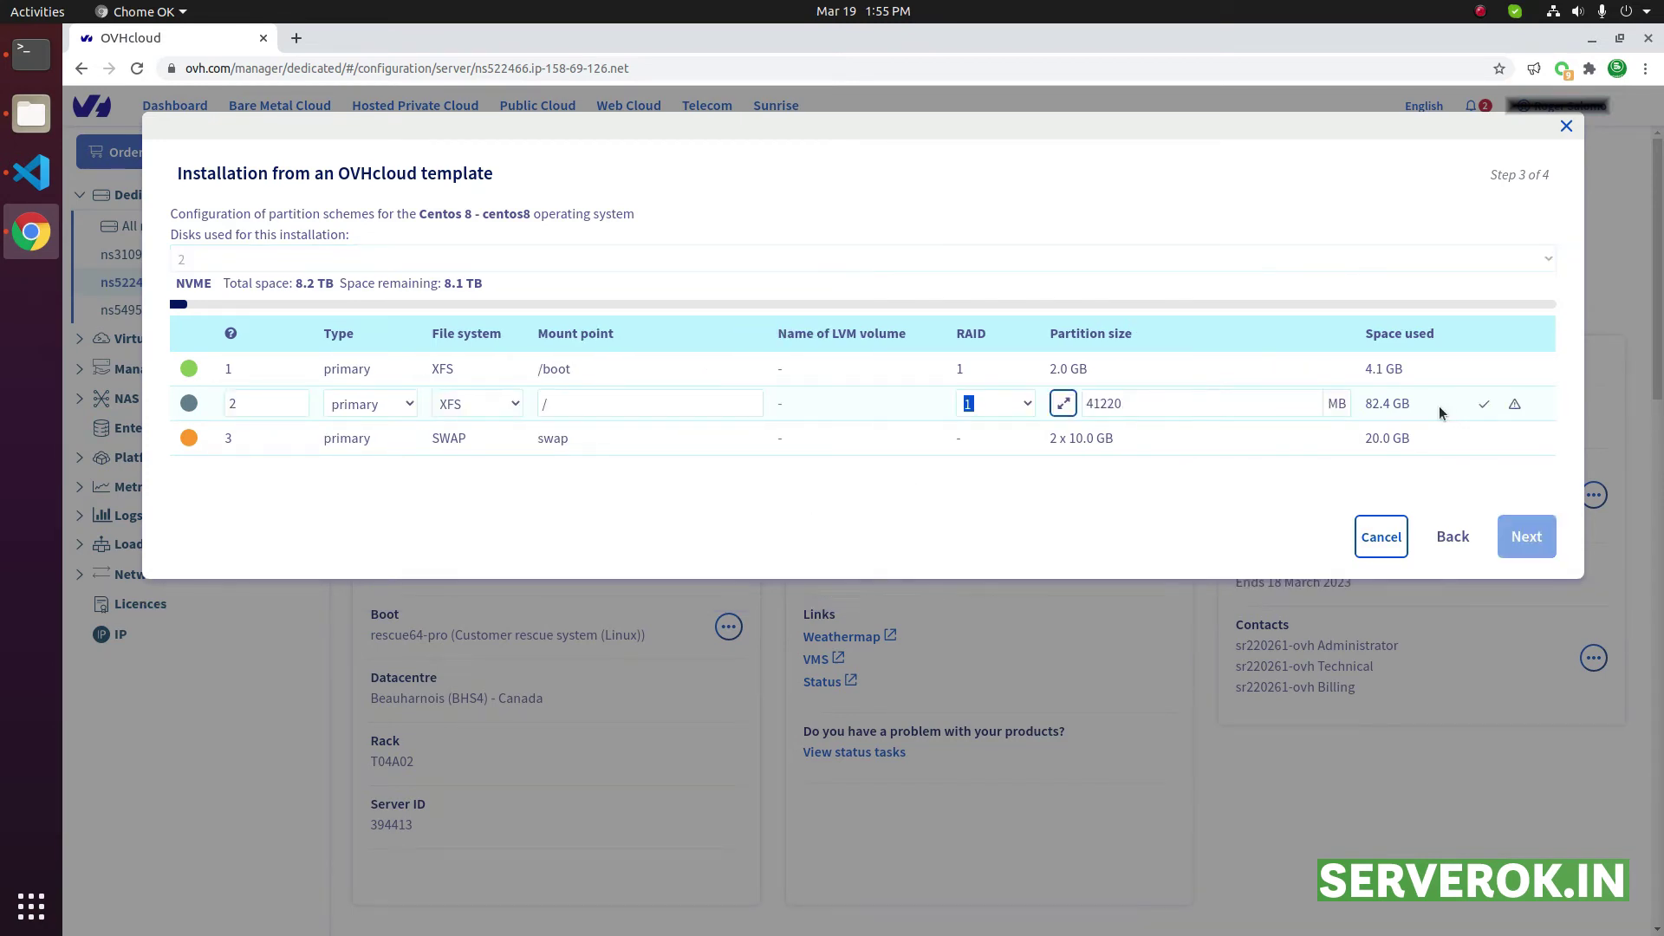
click(1065, 405)
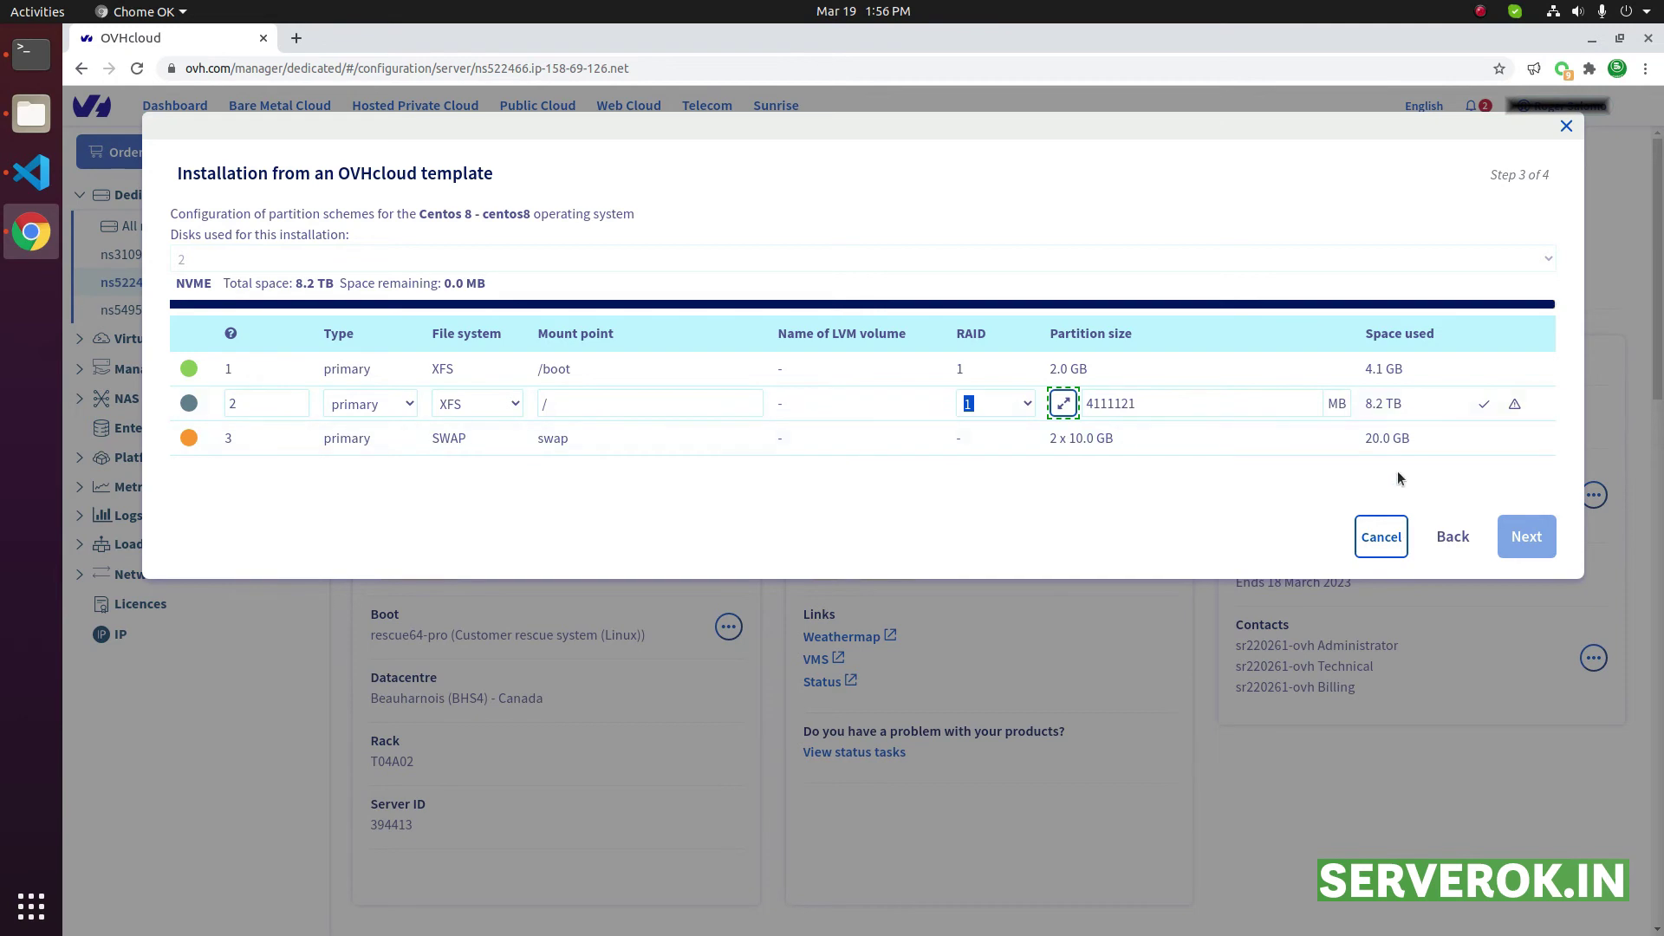
click(1485, 406)
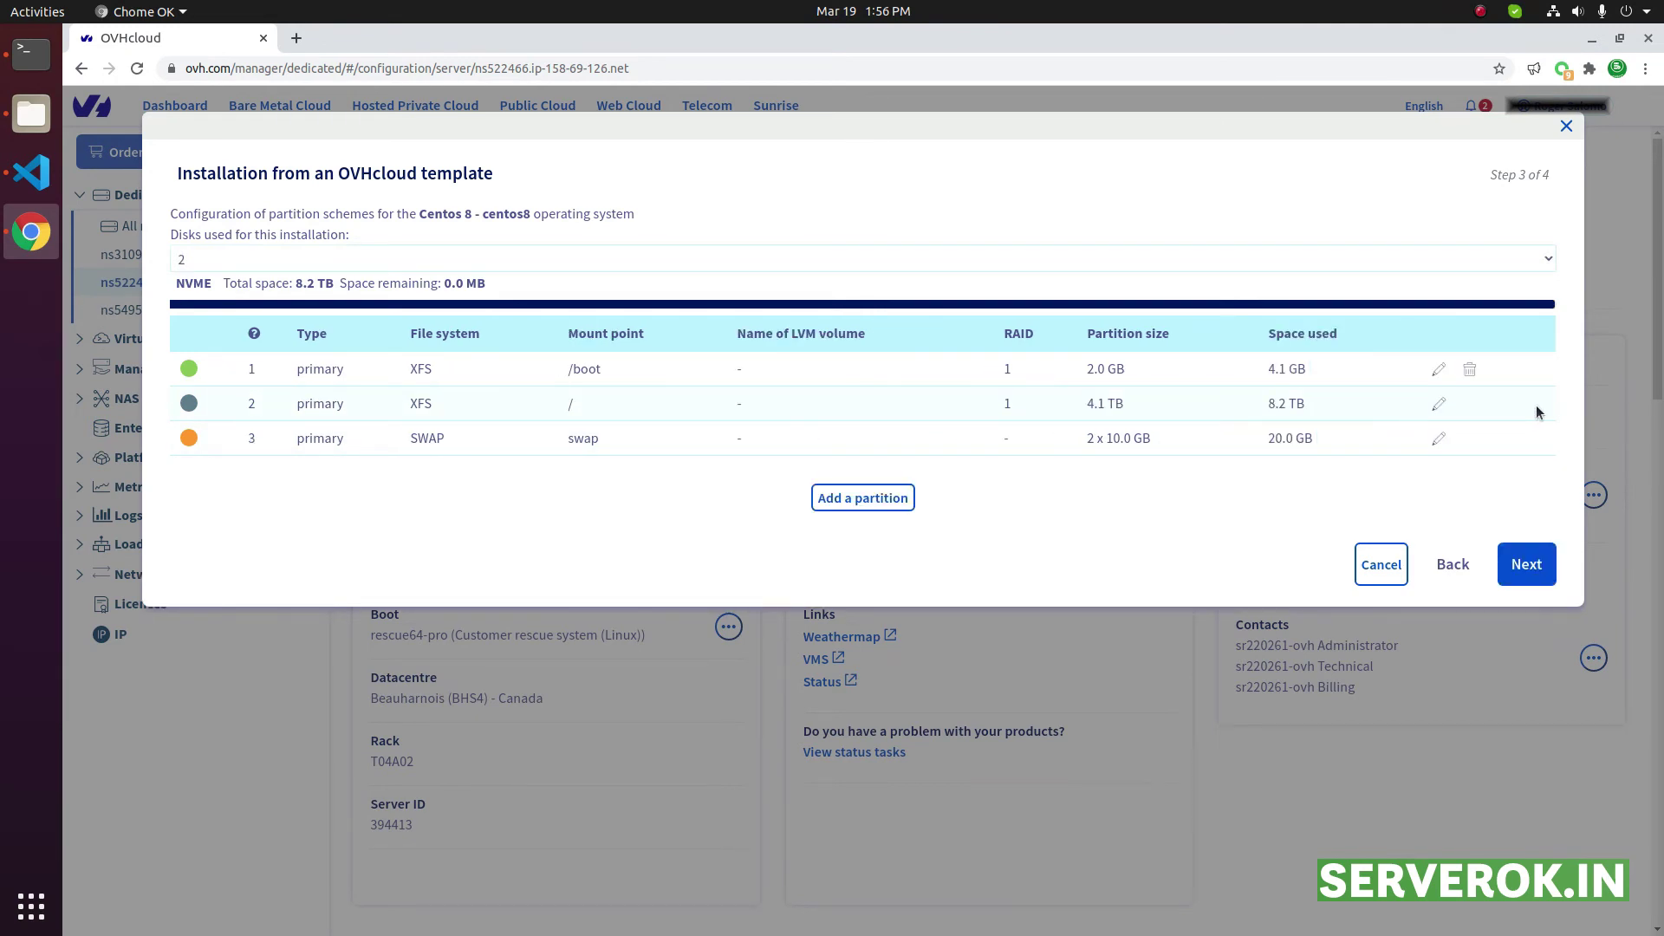
click(1526, 564)
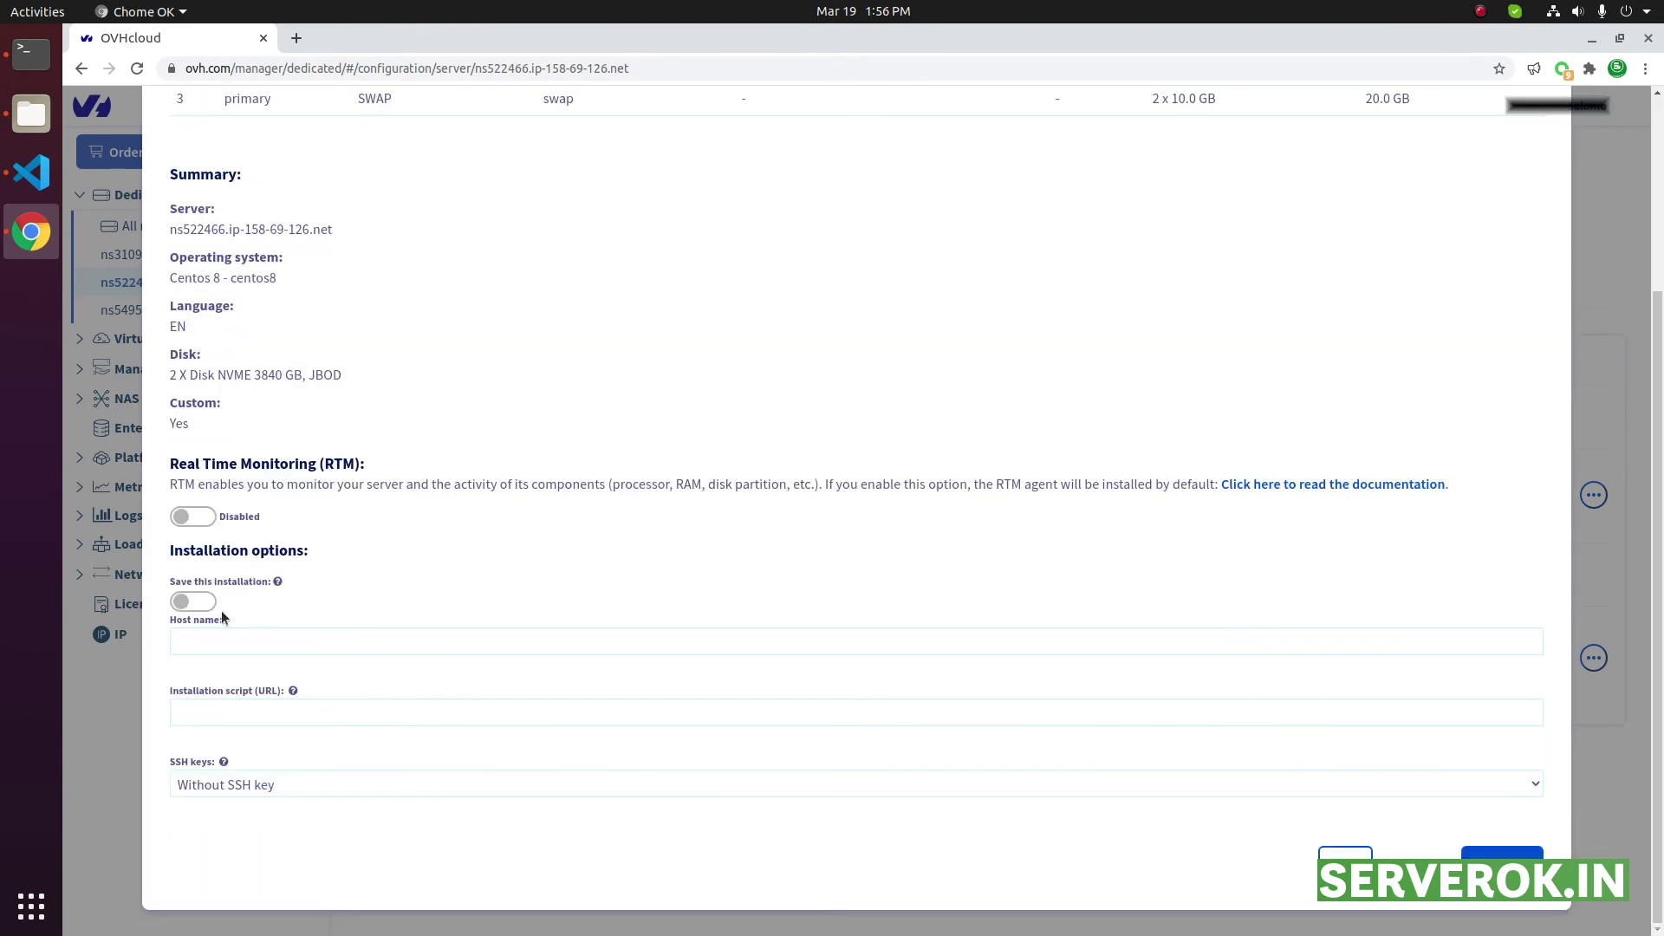
Step: Confirm the Centos 8 installation and dismiss the installation progress window
click(178, 637)
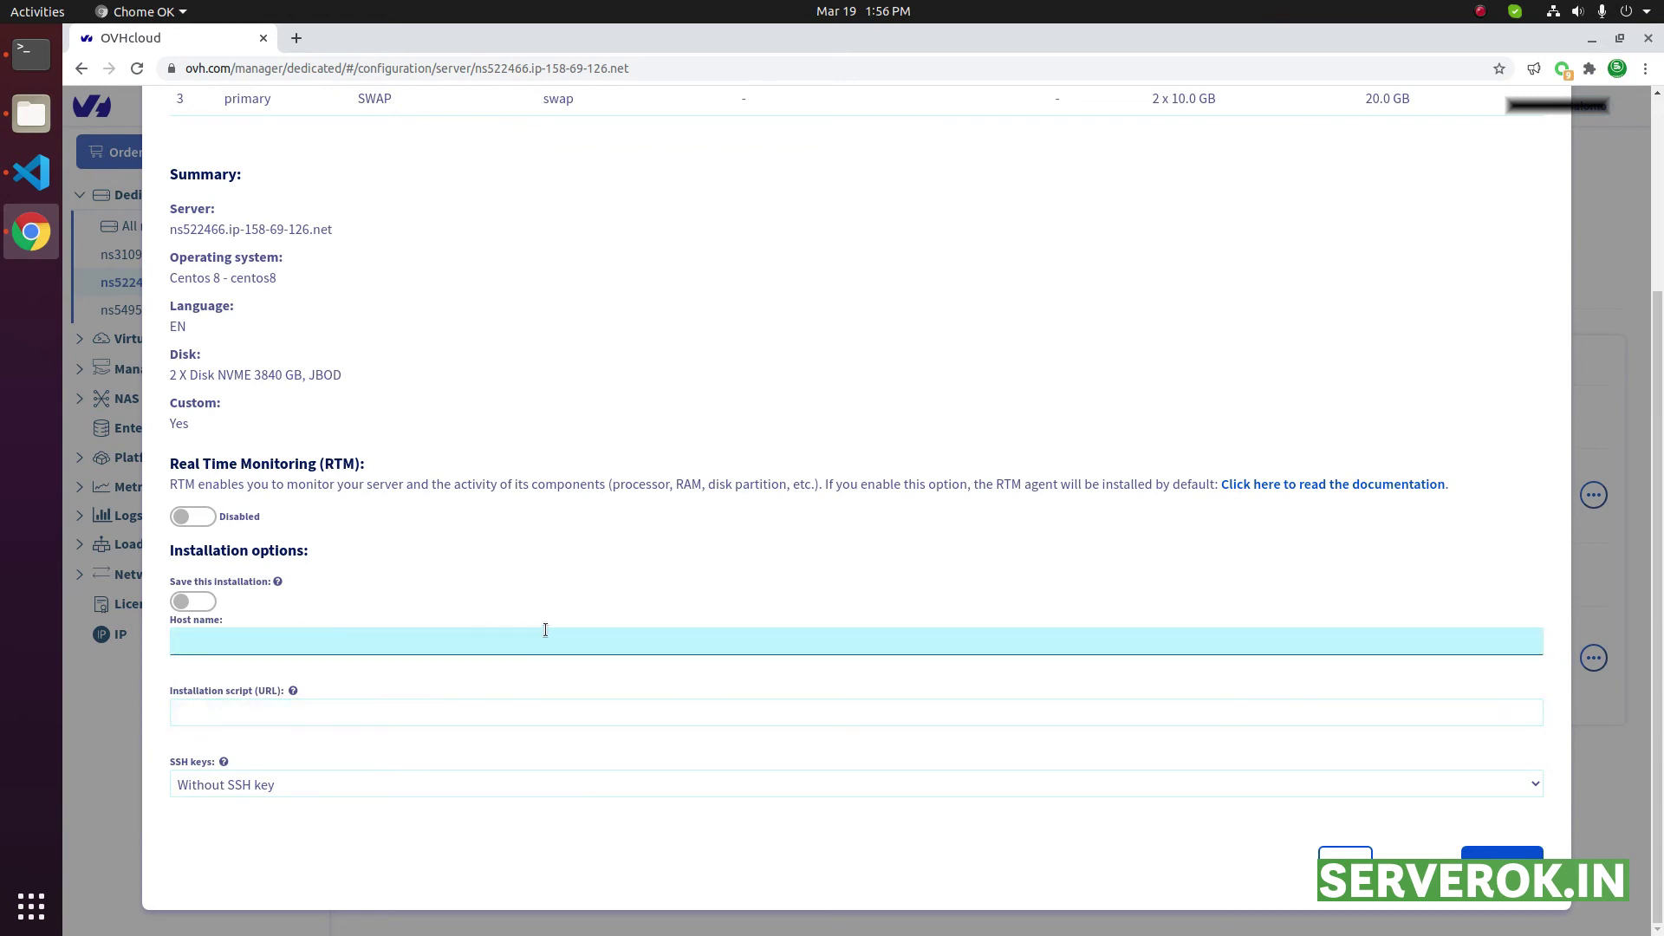
click(1505, 854)
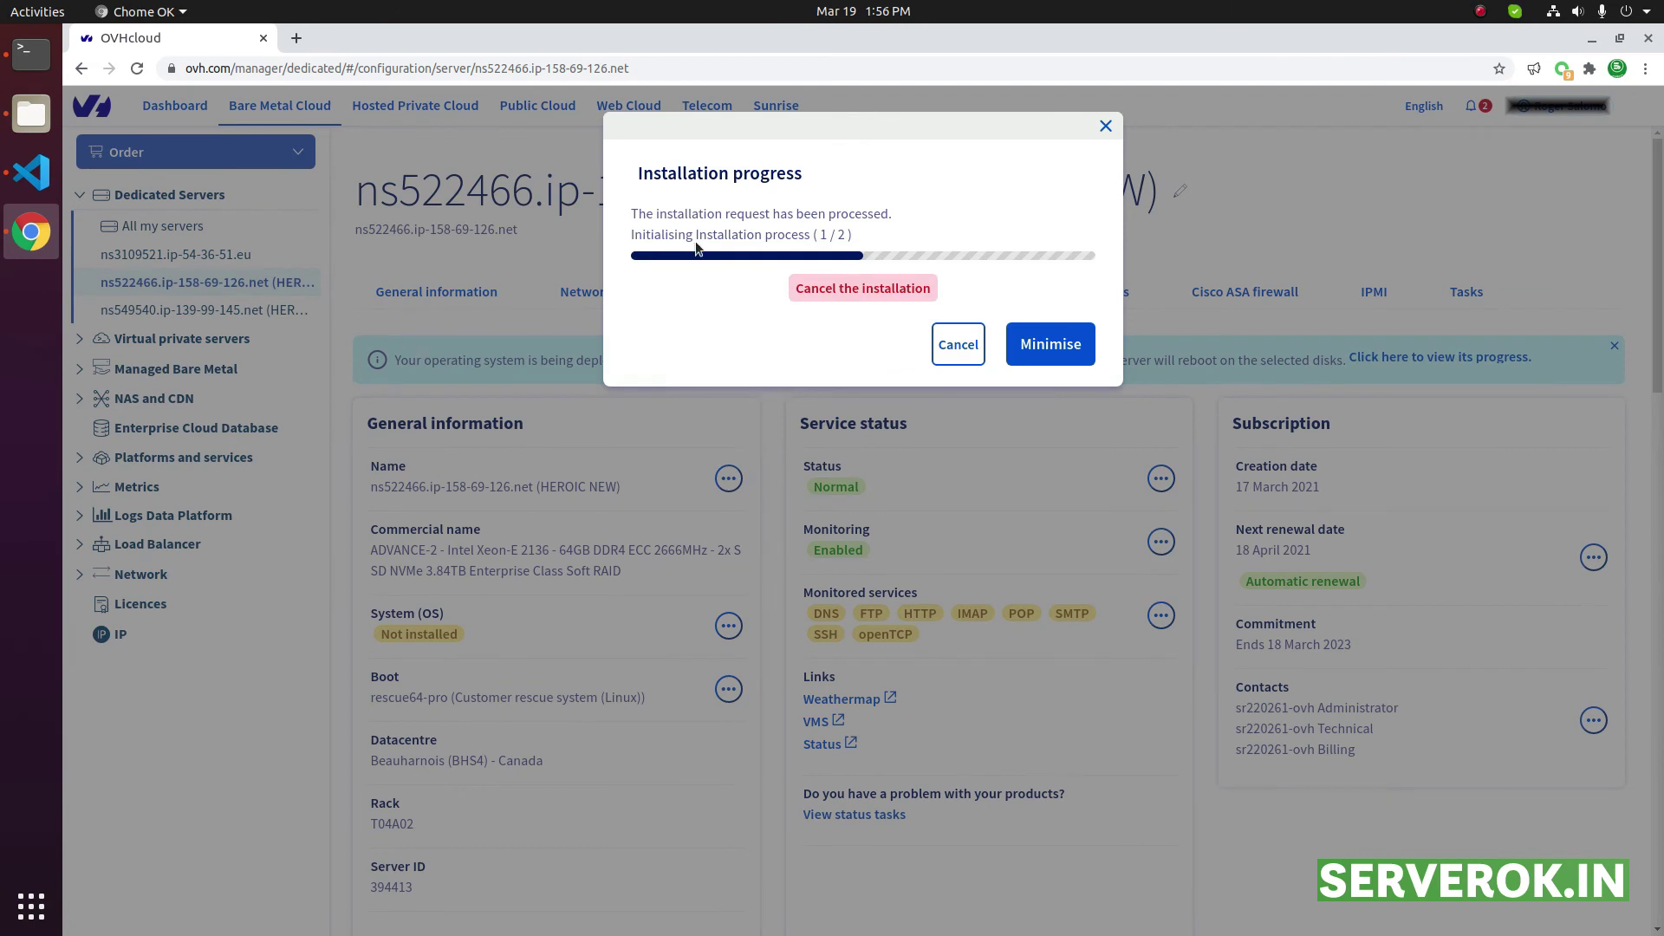
key(Escape)
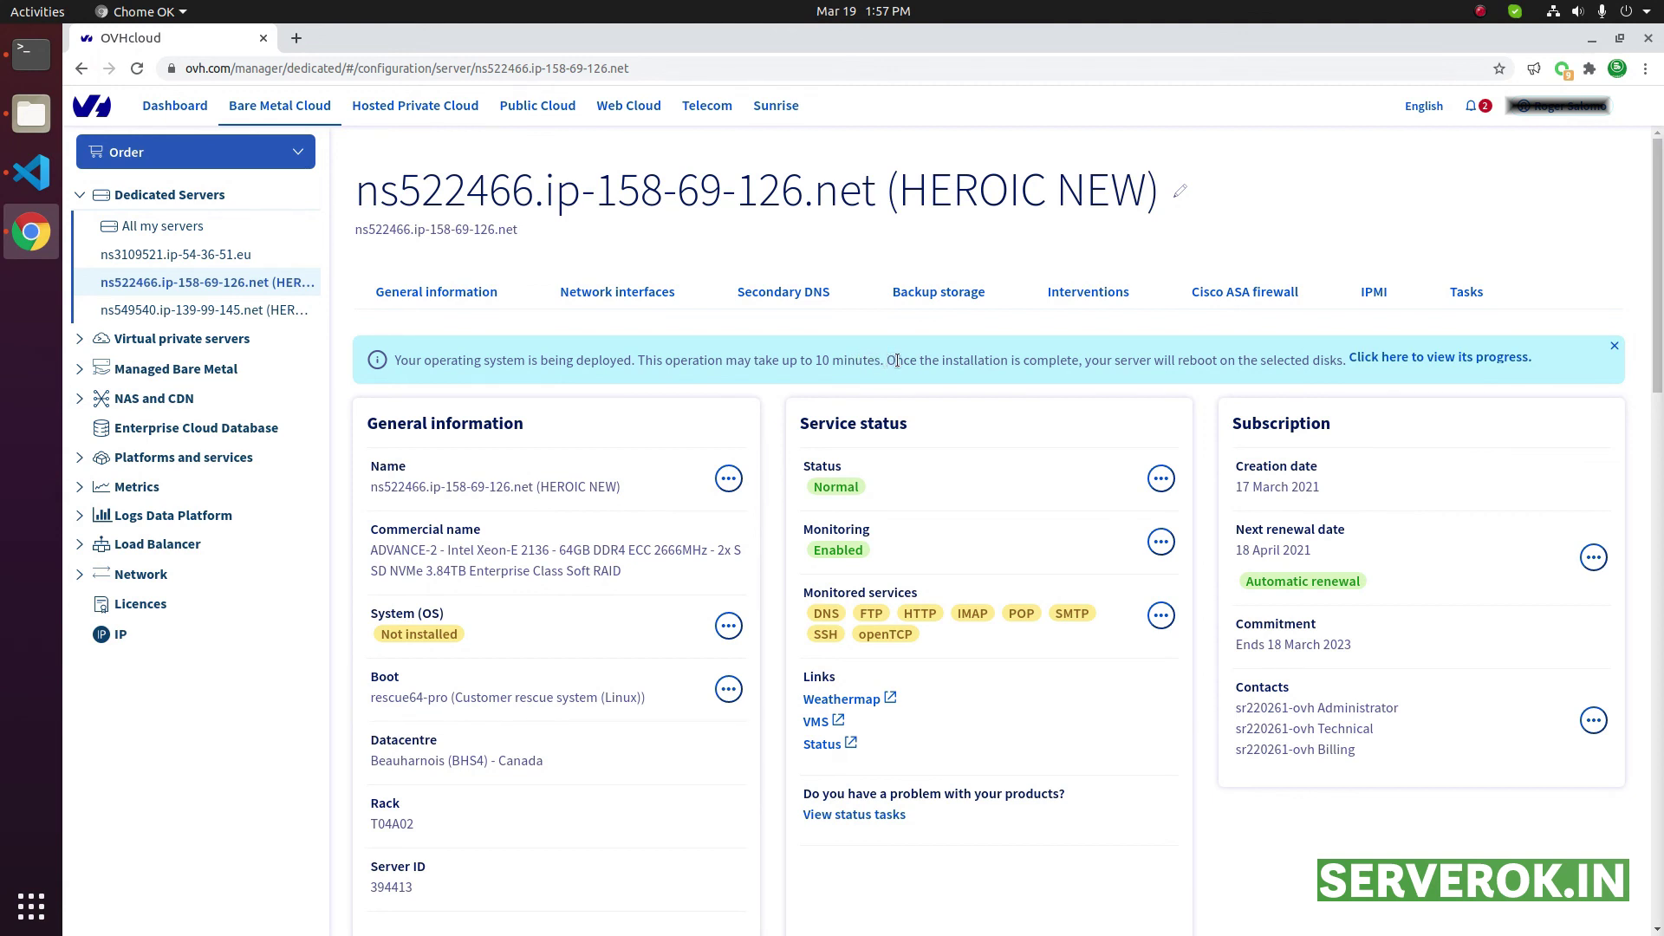
drag(888, 360, 1308, 366)
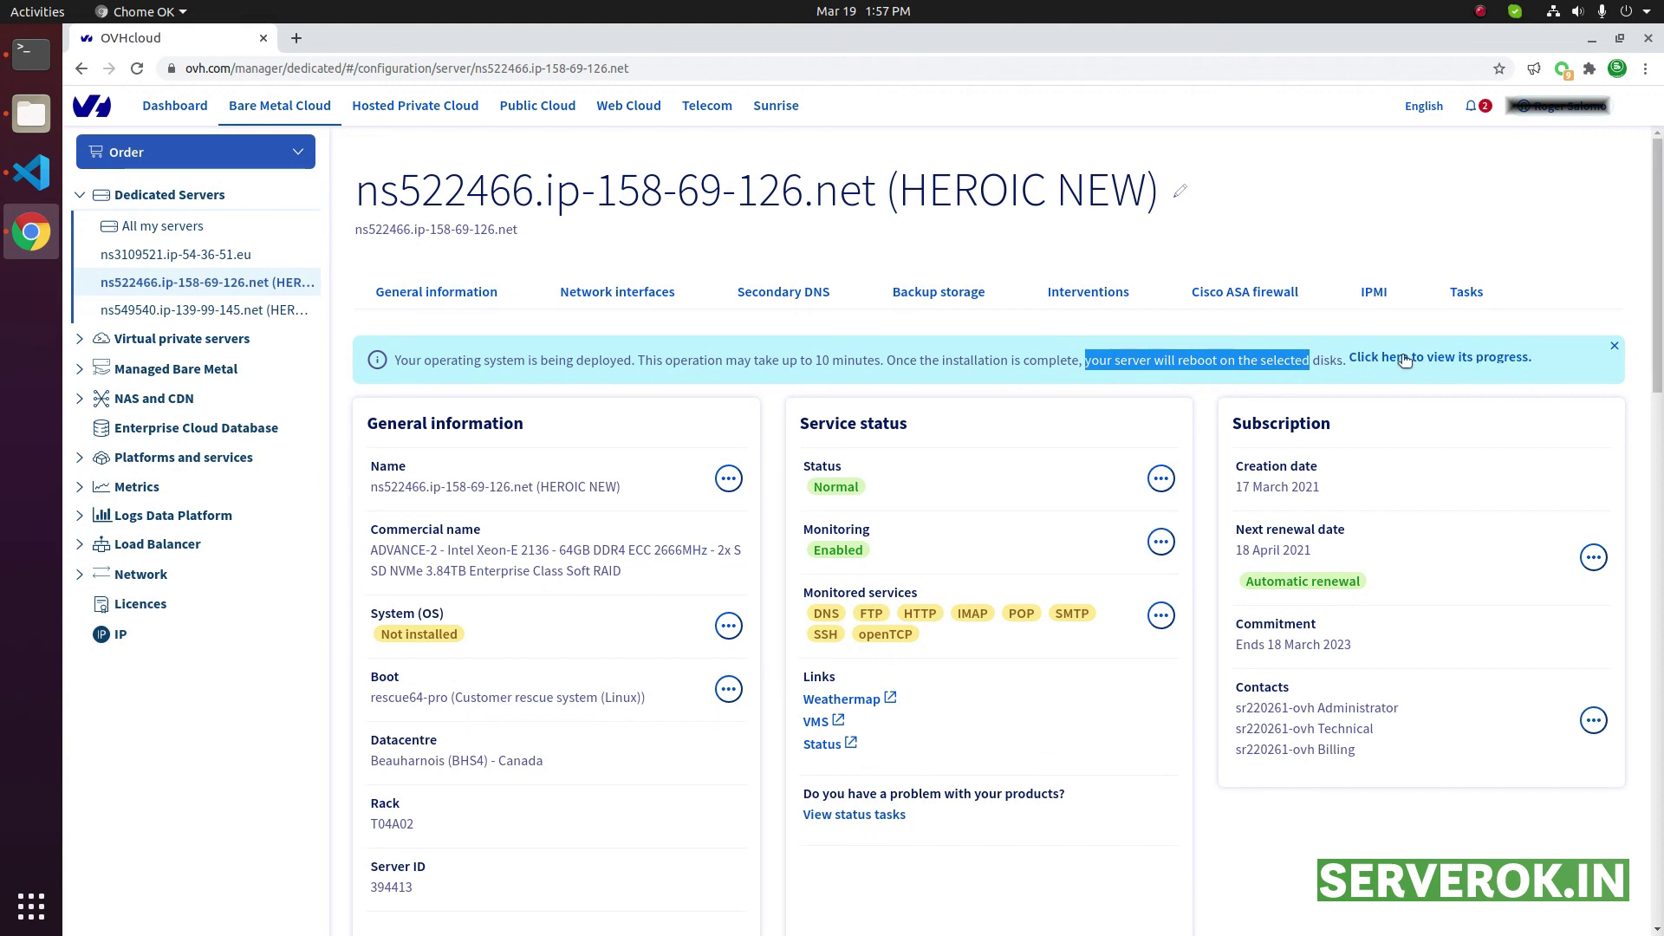
click(1462, 359)
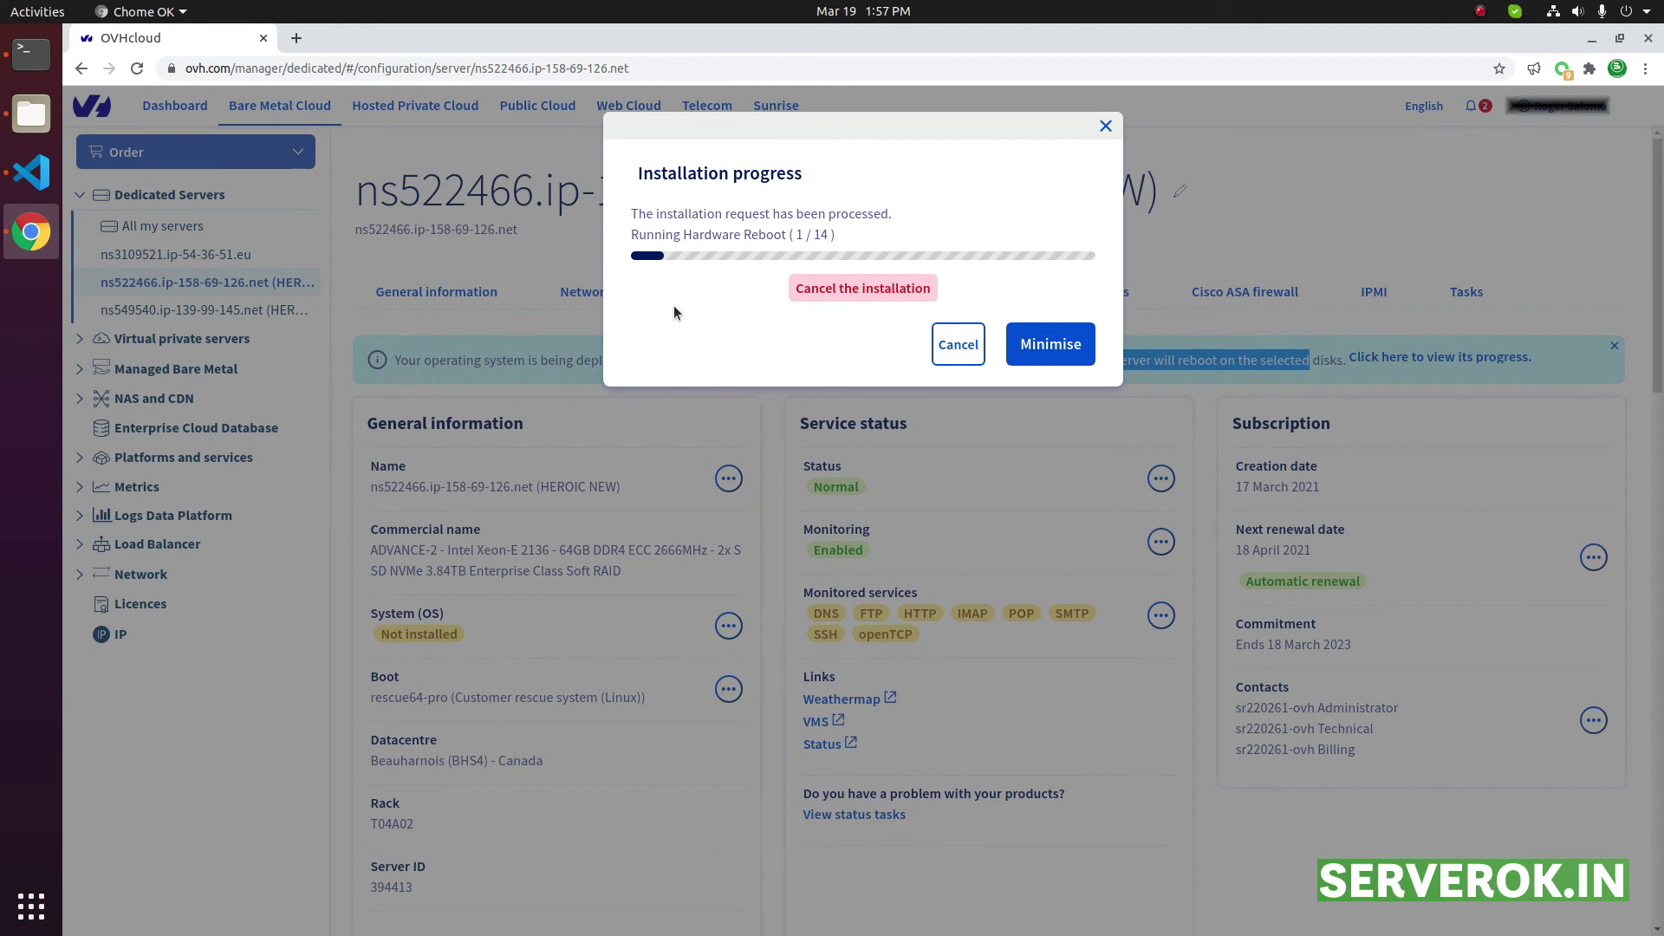
click(1106, 128)
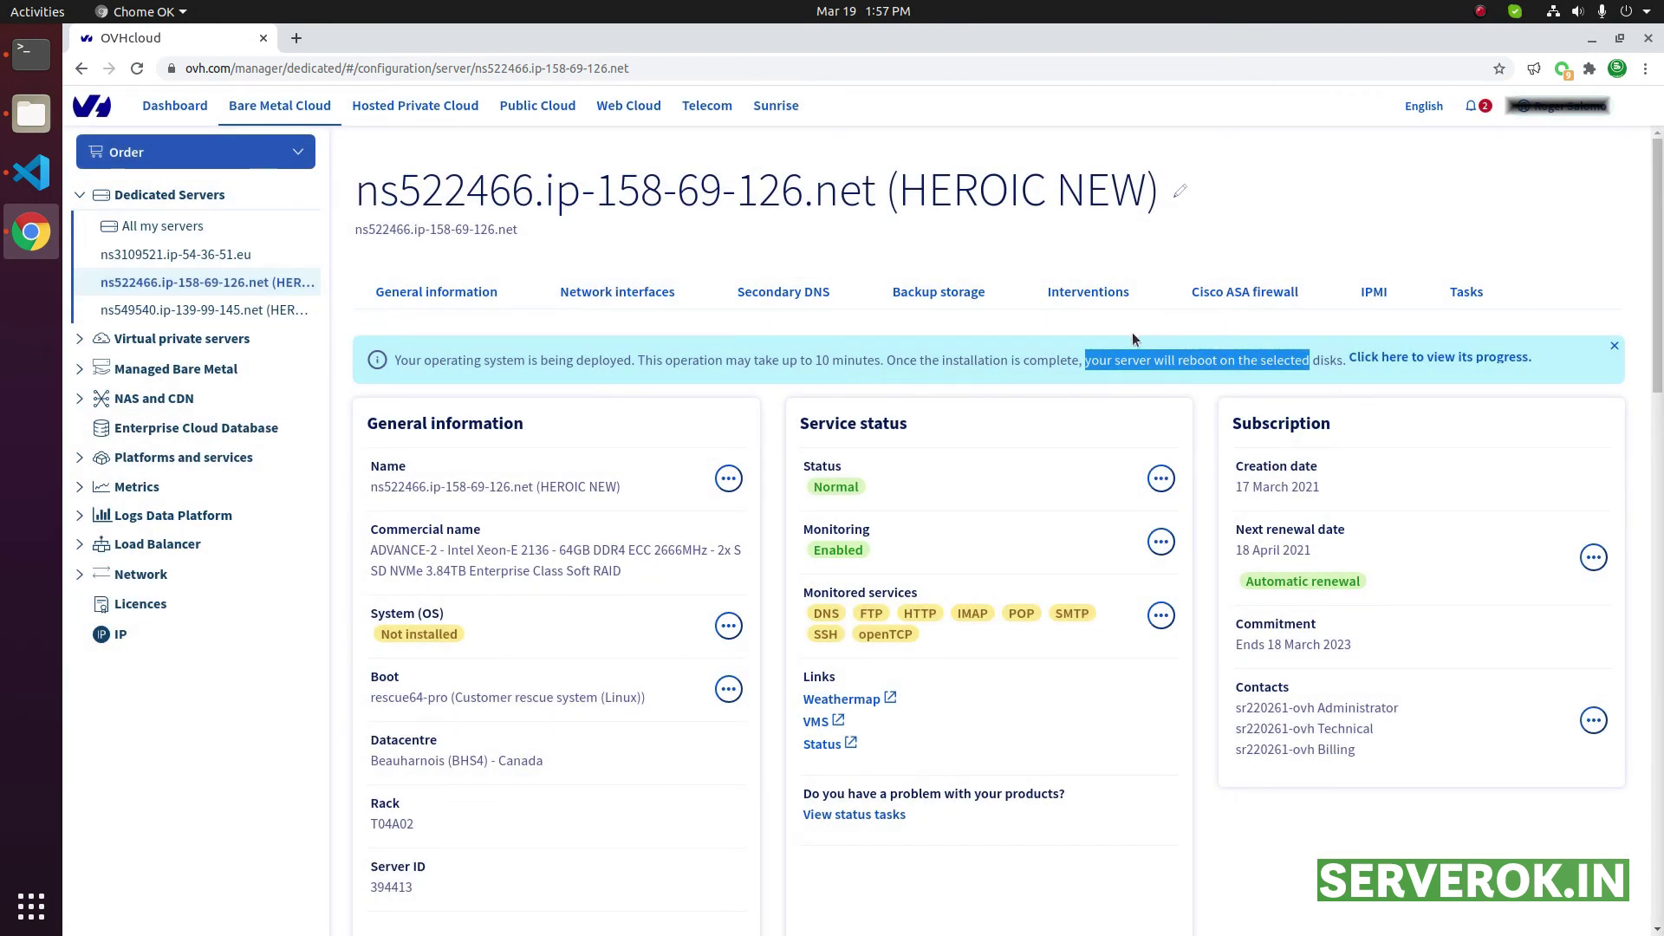